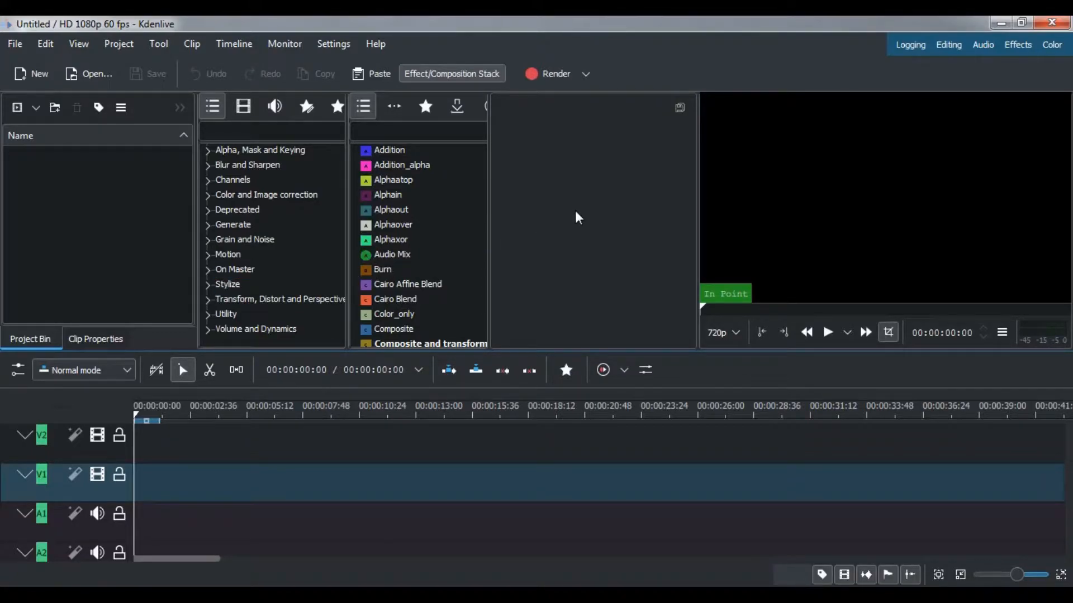
# Step: Minimise the editor, open the desktop's Videos folder and examine the Drone 16 file's video details, such as frame size and frame rate
pyautogui.click(1001, 23)
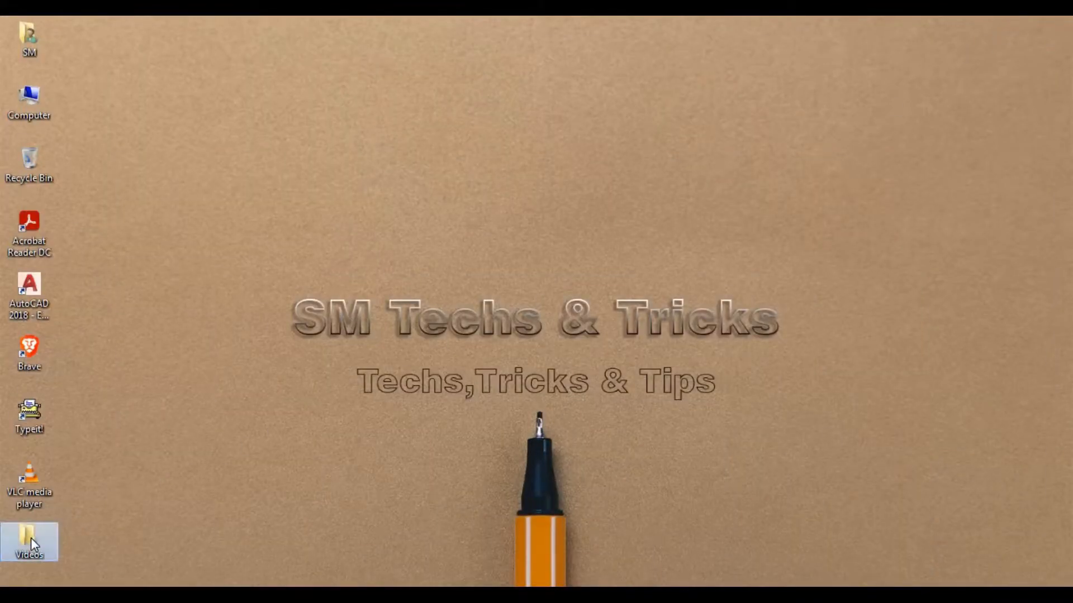
pyautogui.doubleClick(31, 538)
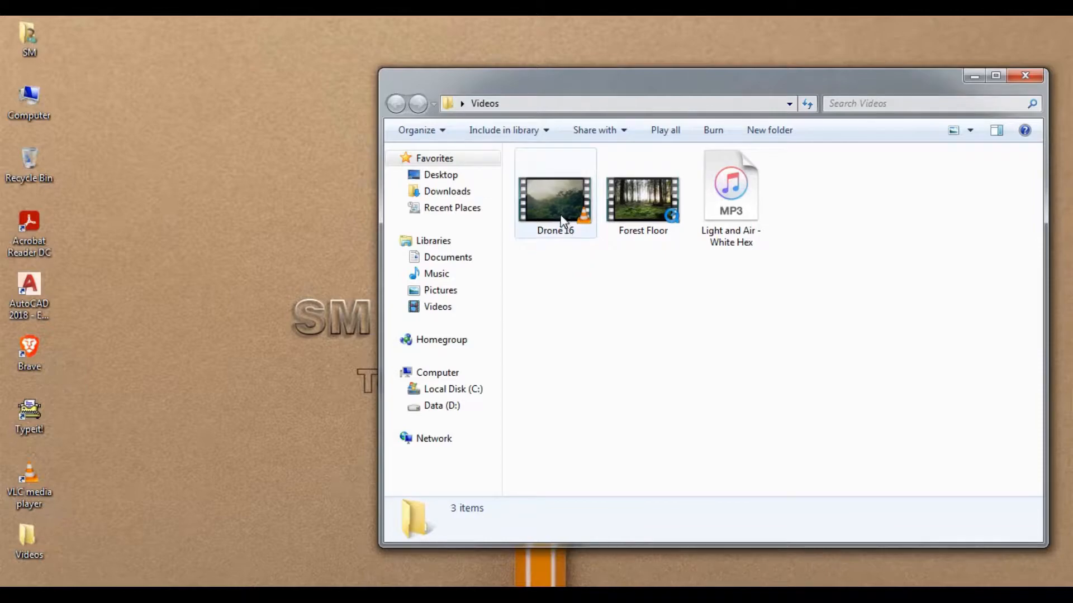
pyautogui.click(562, 221)
pyautogui.rightClick(562, 221)
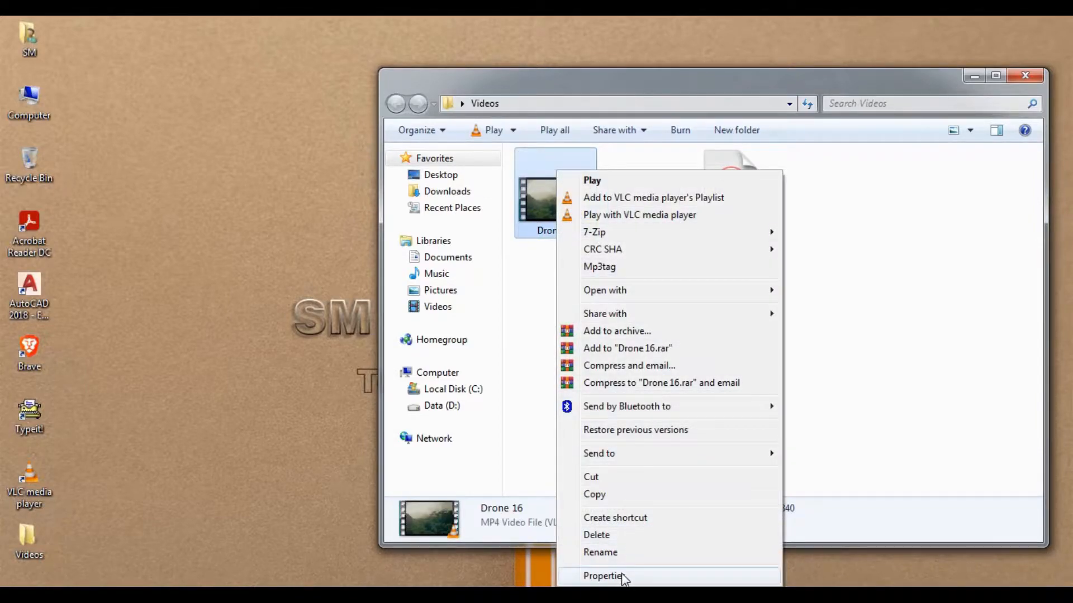
pyautogui.click(603, 576)
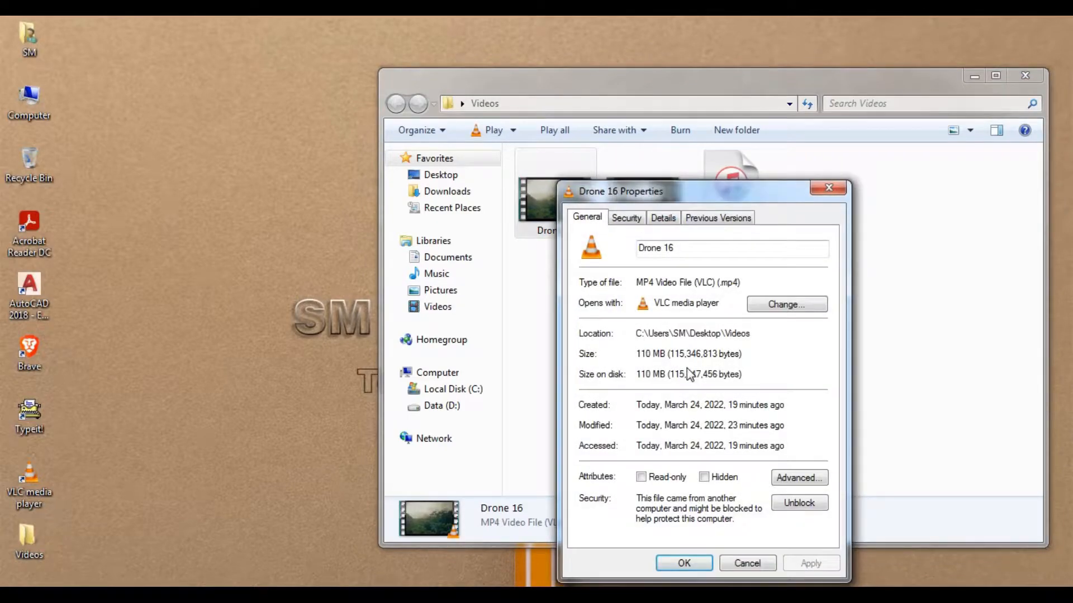
pyautogui.click(663, 219)
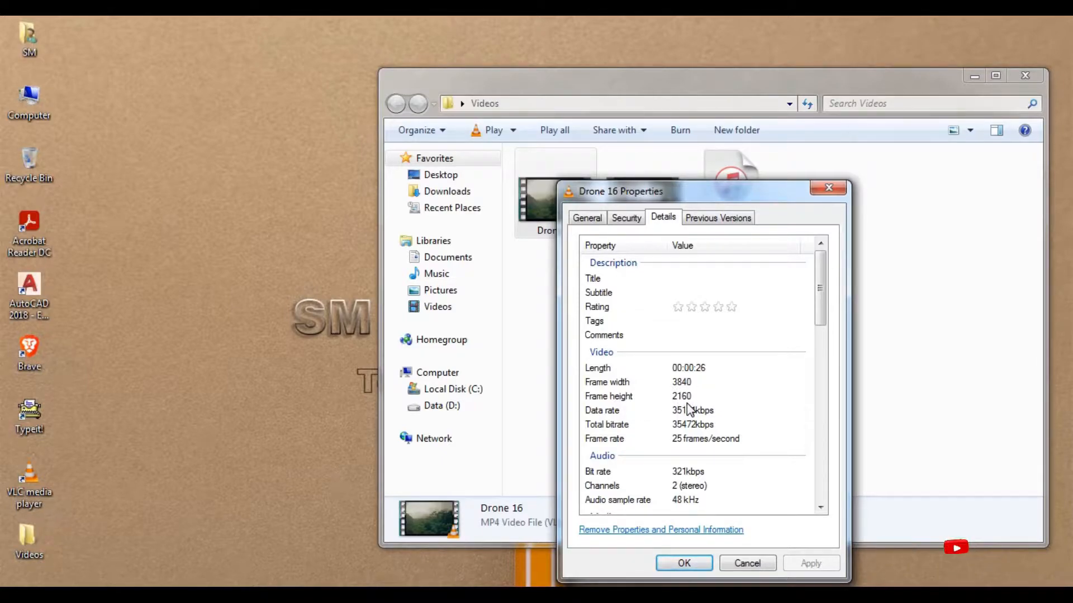
pyautogui.click(829, 187)
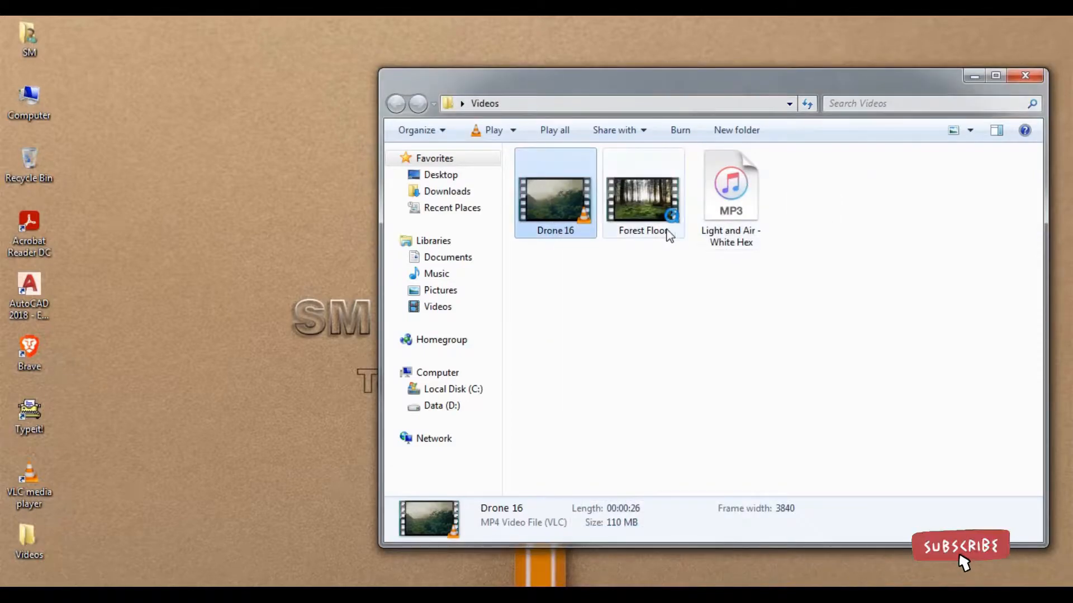
# Step: Examine the Forest Floor file's video details, including its frame width, frame height and frame rate
pyautogui.click(656, 216)
pyautogui.rightClick(656, 216)
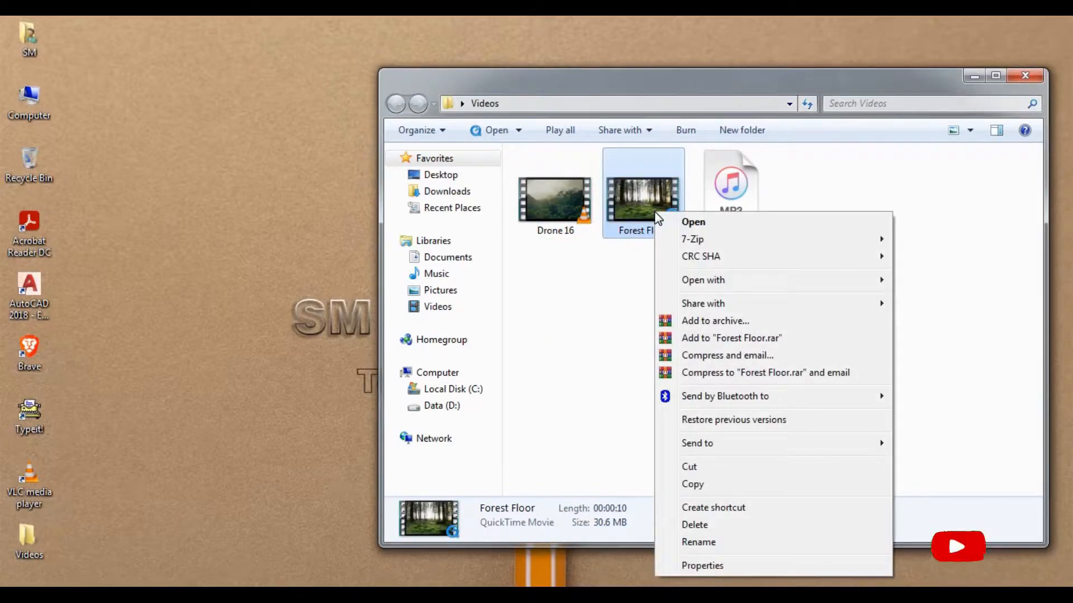
pyautogui.click(703, 565)
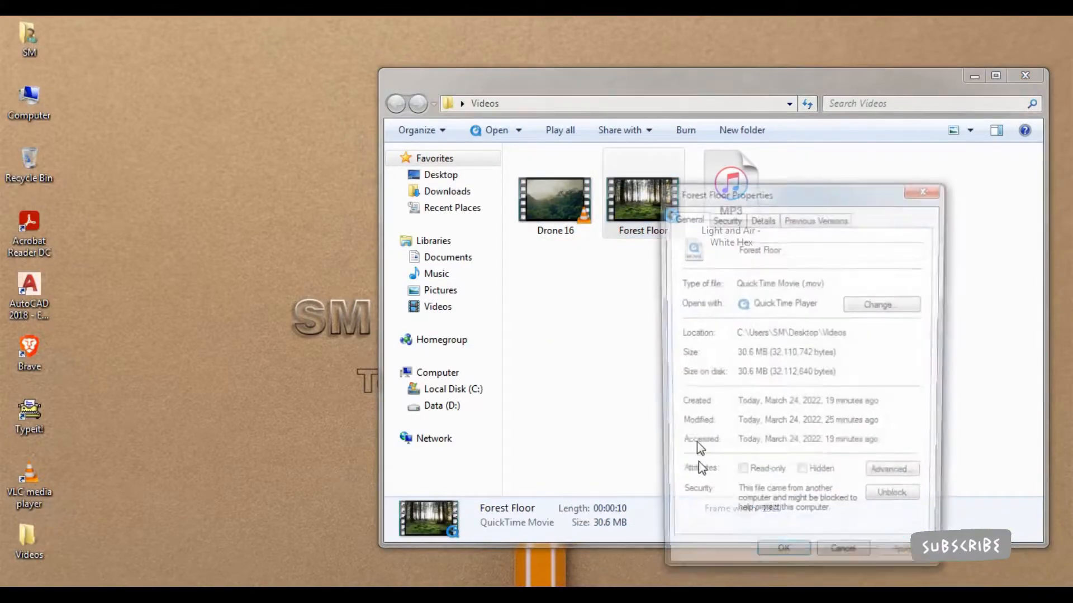
pyautogui.click(762, 217)
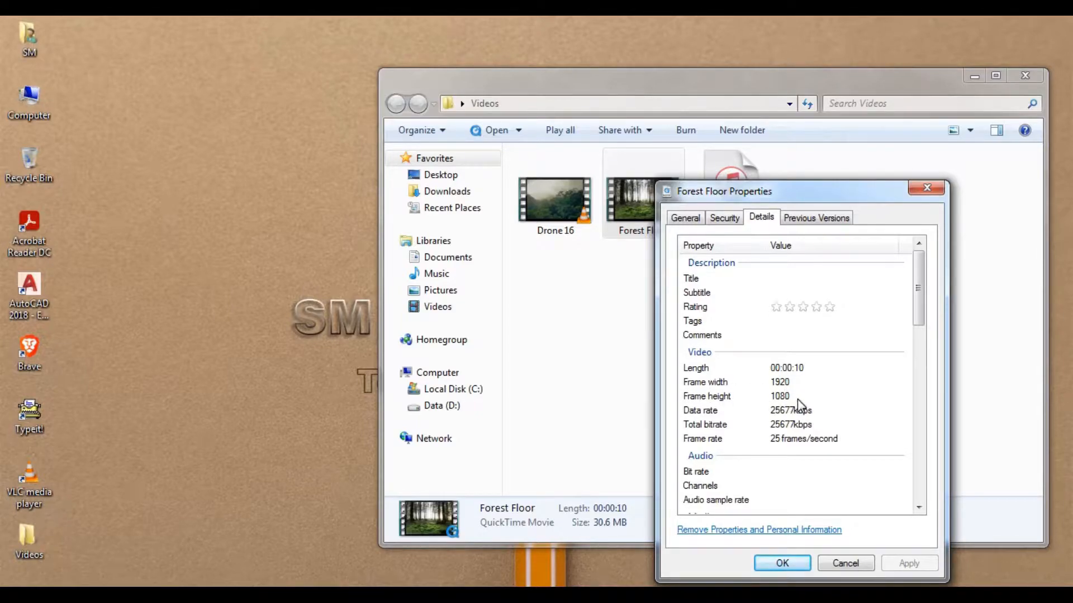
pyautogui.click(780, 566)
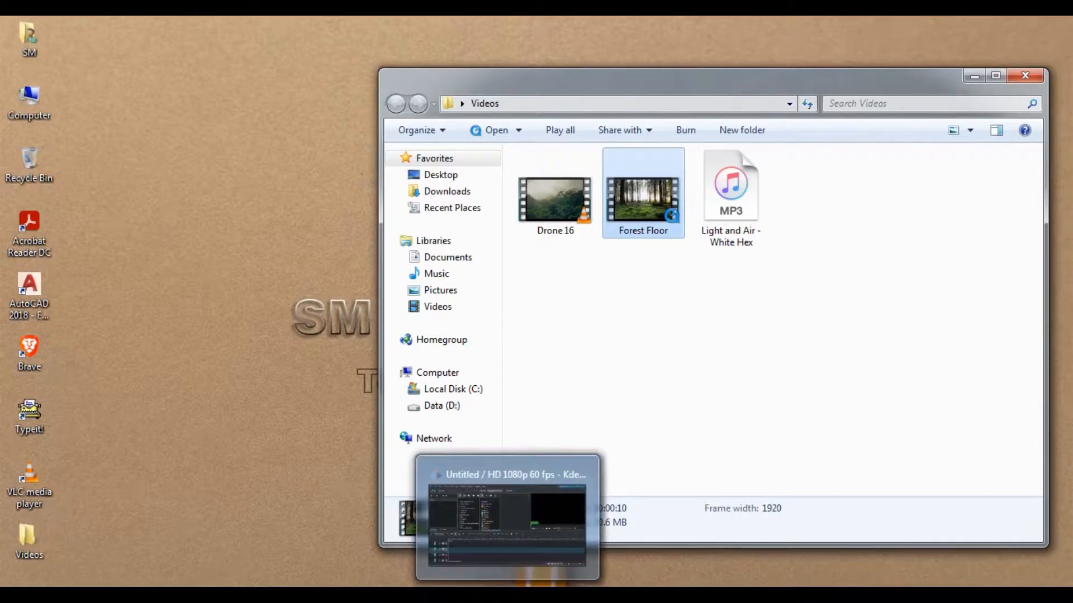
# Step: Switch back to Kdenlive and create a new project with the Full HD 1080 preset HD 1080p 60 fps
pyautogui.click(506, 519)
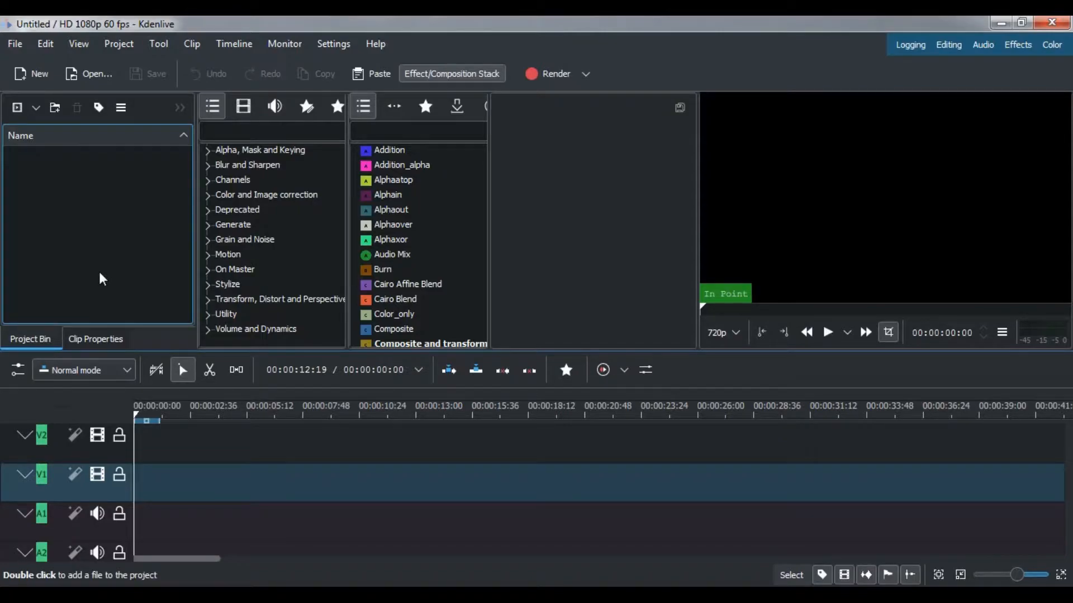
pyautogui.click(15, 44)
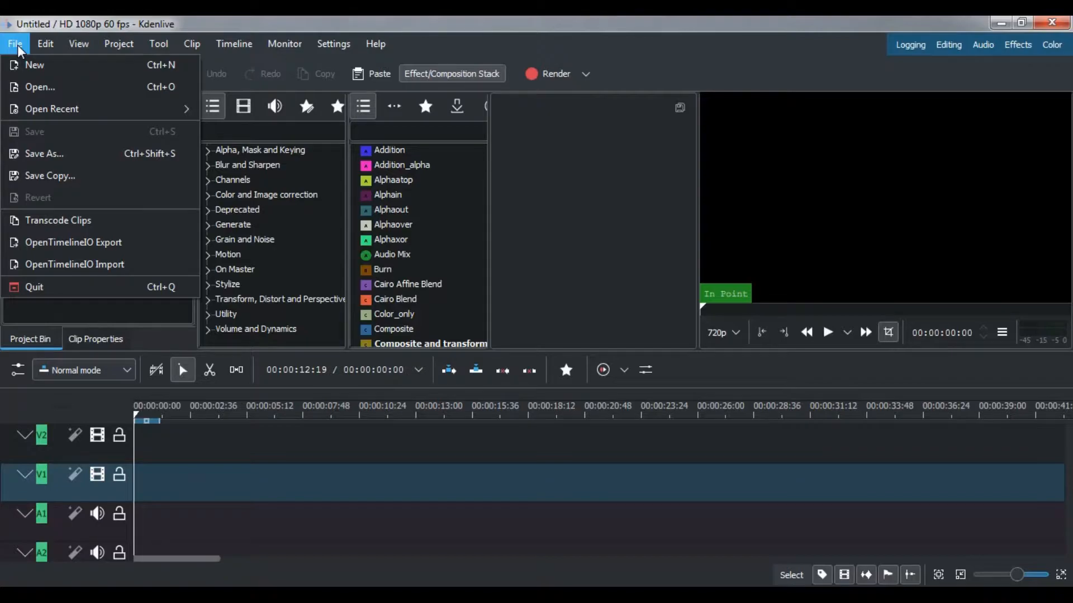
pyautogui.click(67, 21)
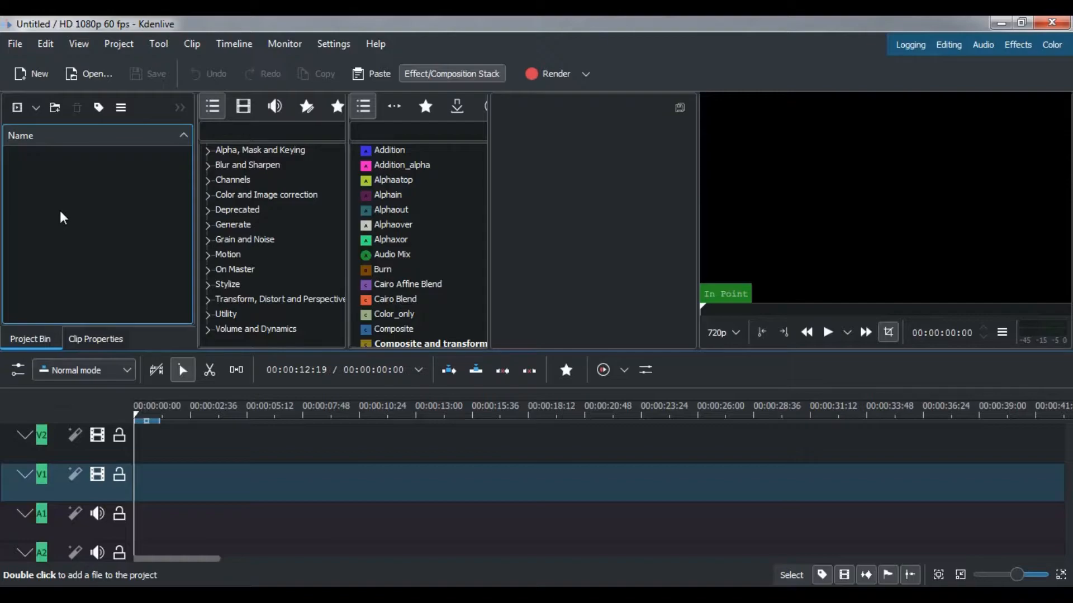
pyautogui.click(15, 48)
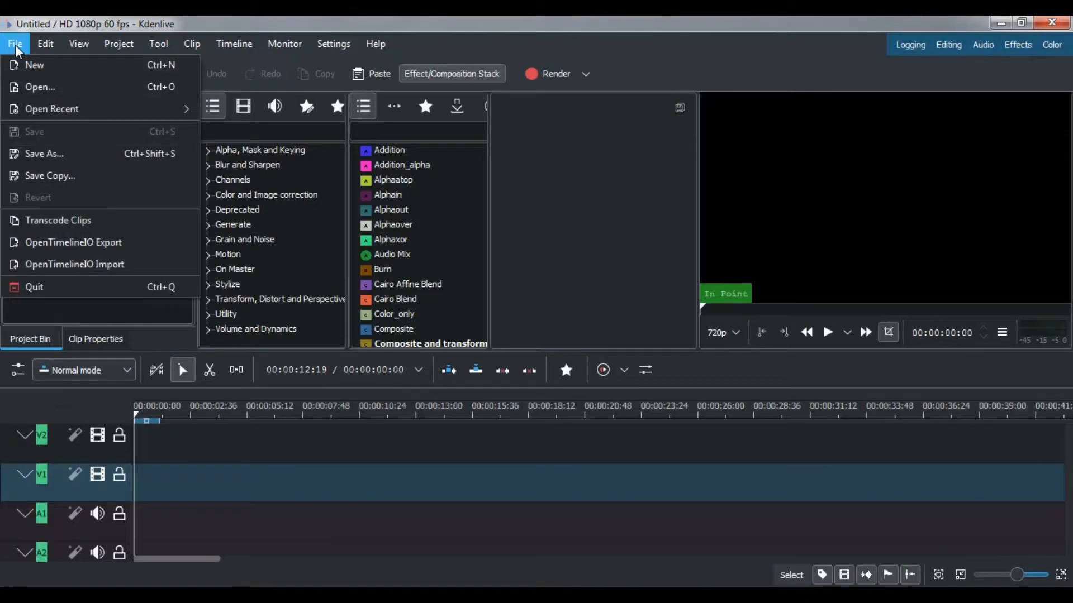
pyautogui.click(22, 62)
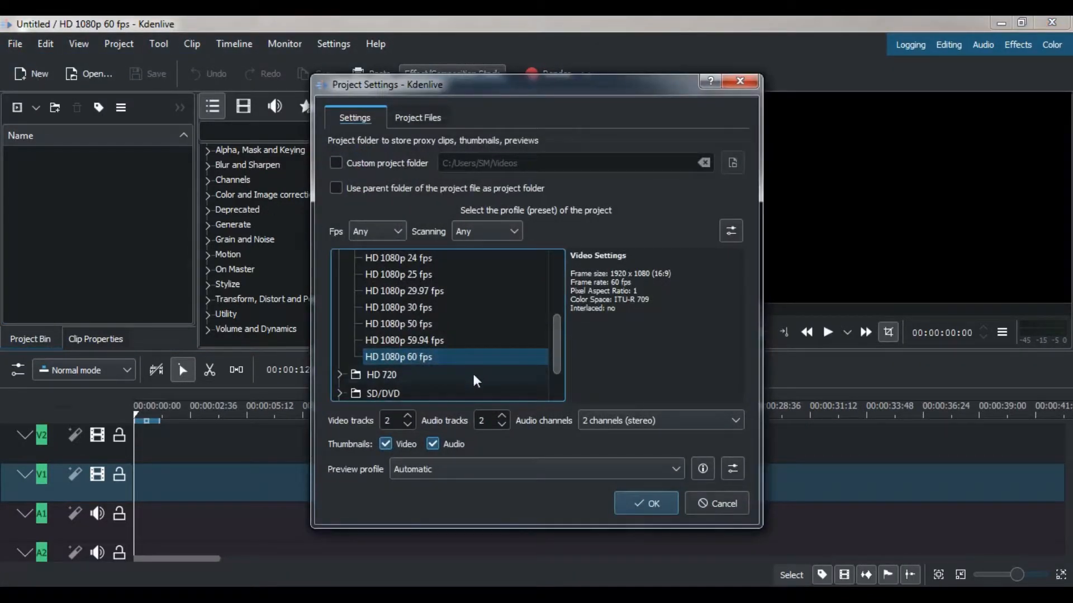
pyautogui.moveTo(559, 365); pyautogui.dragTo(558, 293)
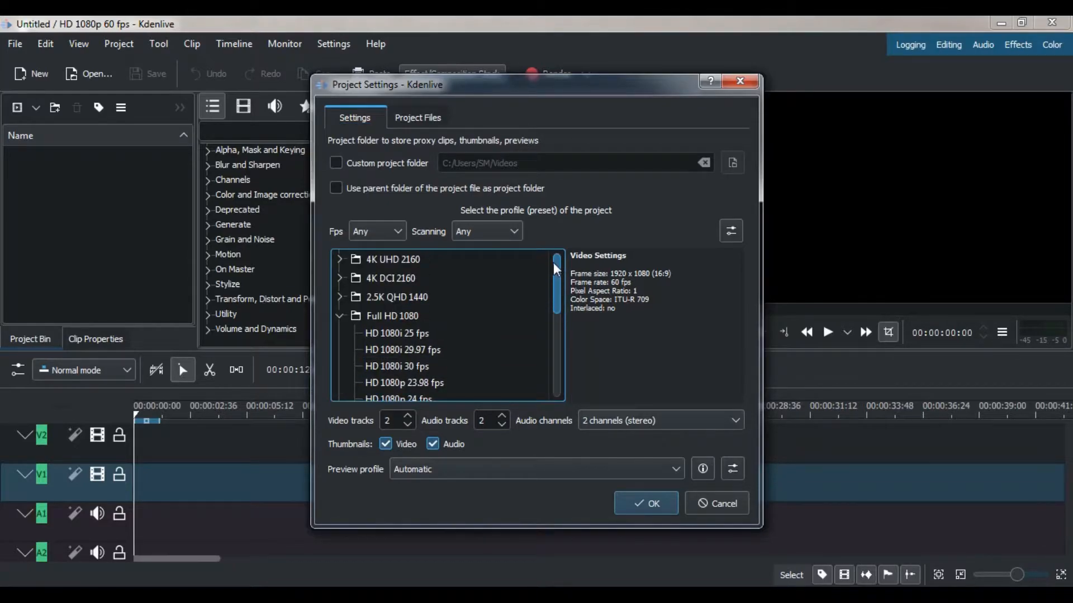
pyautogui.click(339, 316)
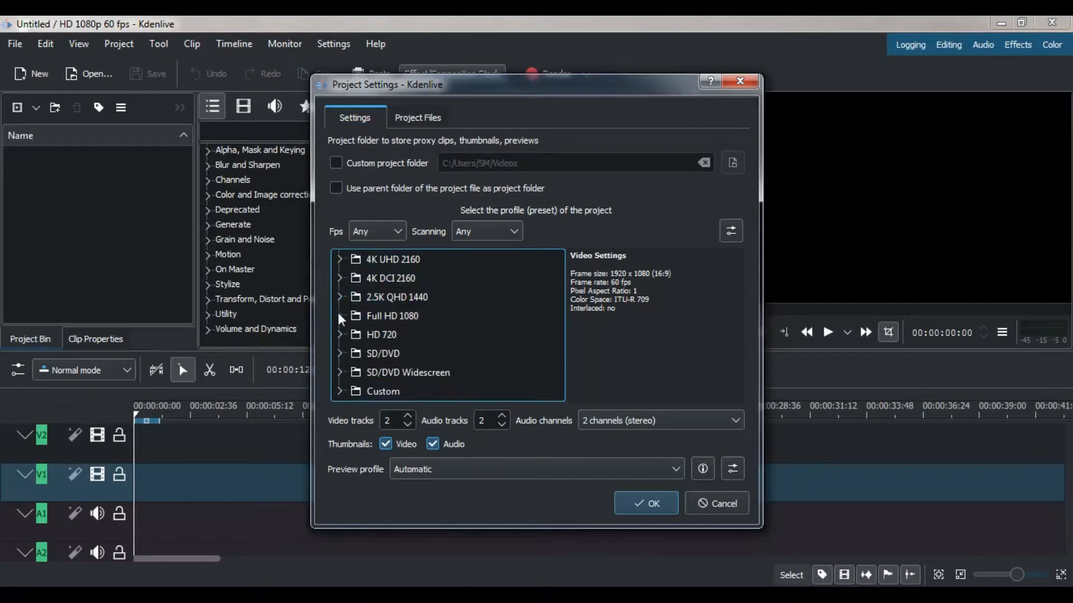
pyautogui.click(339, 317)
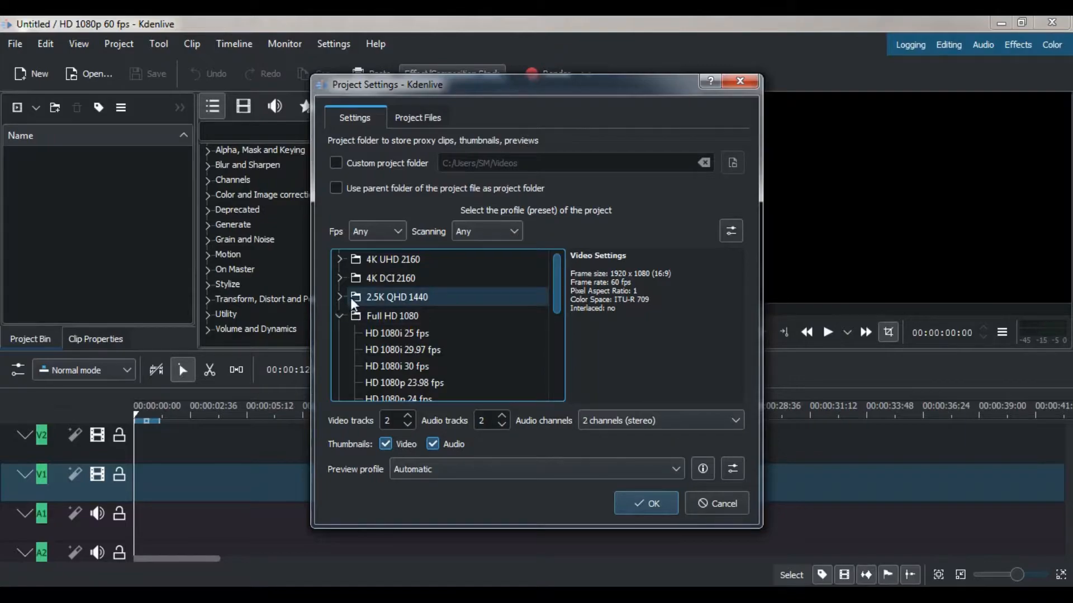
pyautogui.click(341, 259)
pyautogui.click(341, 259)
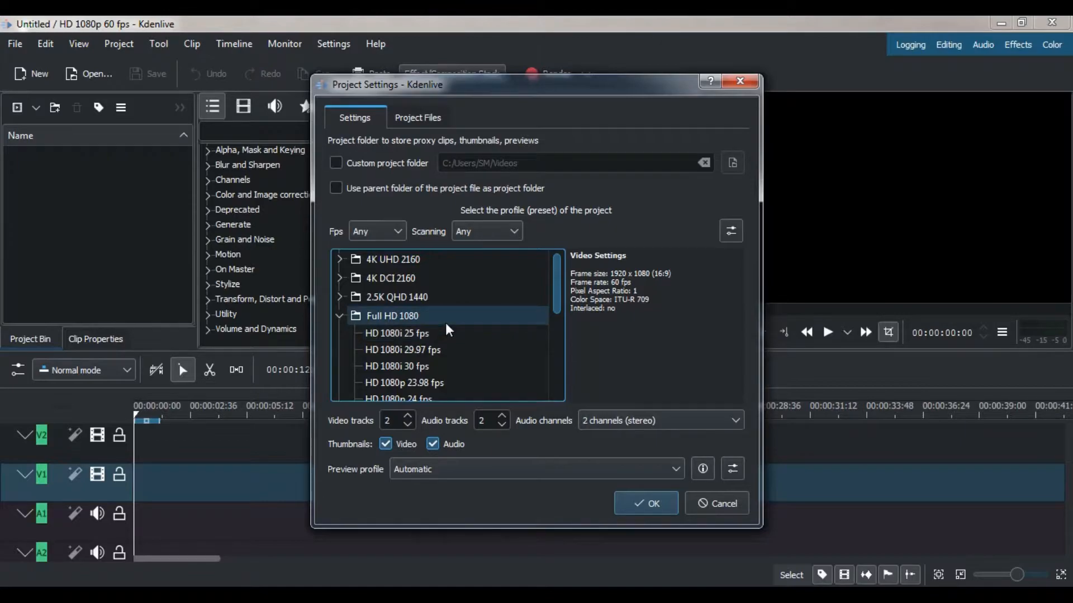
pyautogui.scroll(-3, 444, 323)
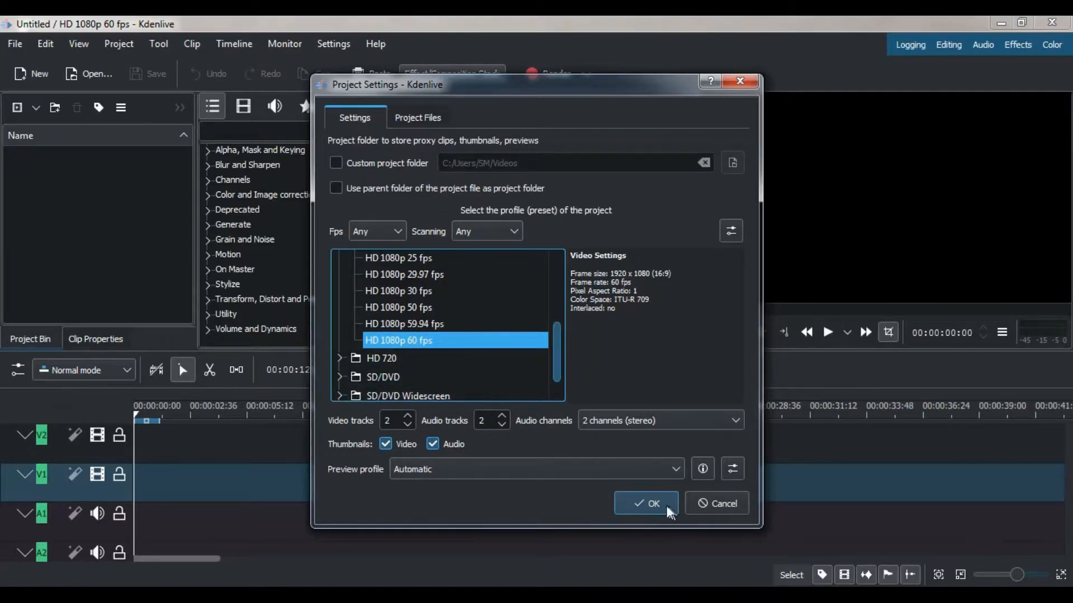
pyautogui.click(648, 501)
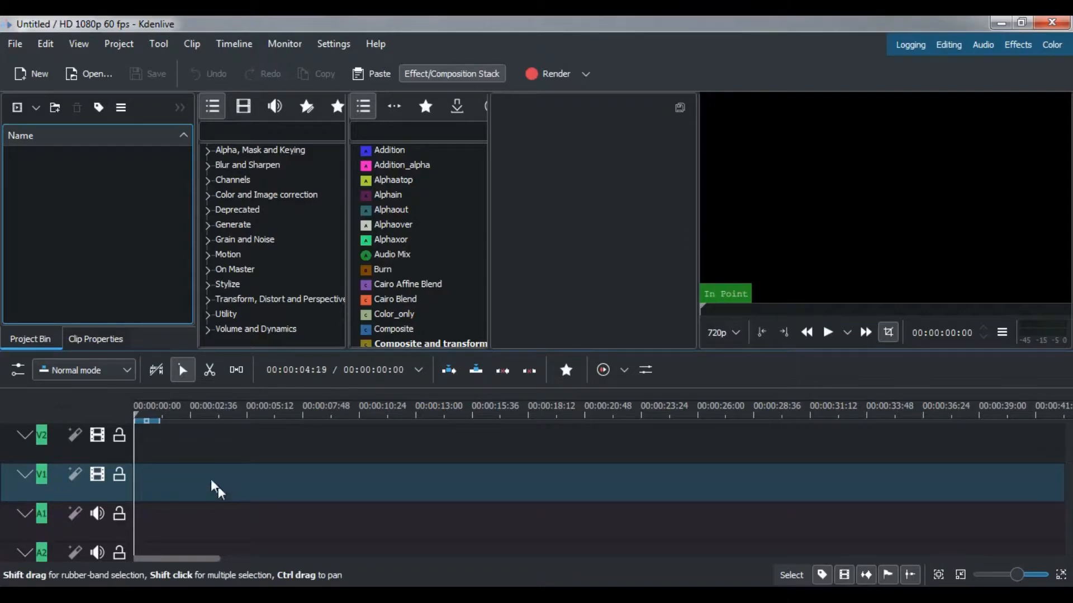
# Step: Collapse the timeline zone to the start of the ruler and bring up the empty Project Bin
pyautogui.moveTo(160, 421); pyautogui.dragTo(102, 420)
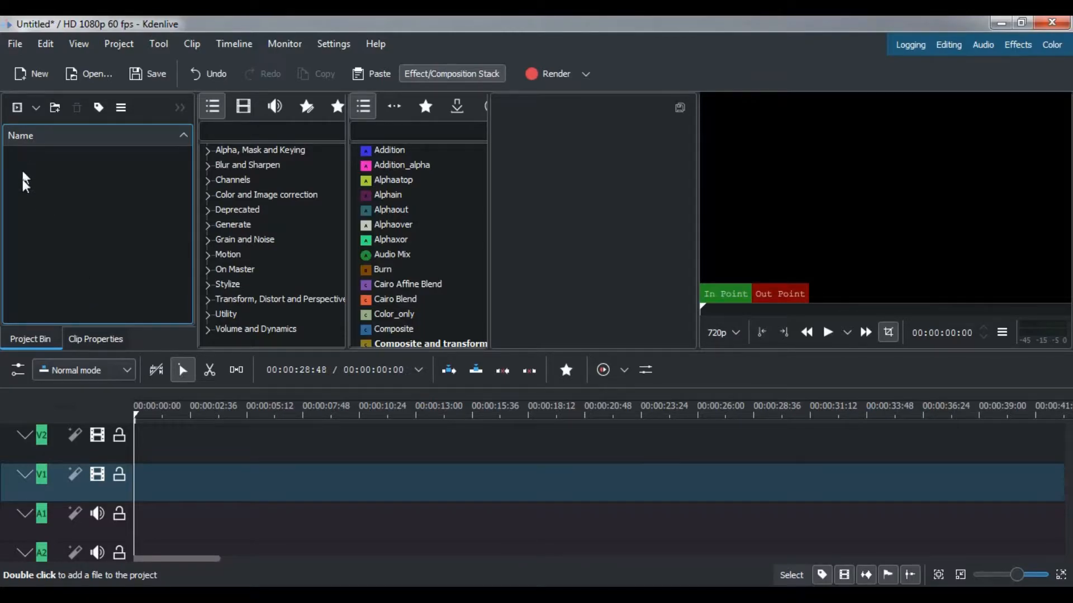
pyautogui.click(87, 340)
pyautogui.click(36, 342)
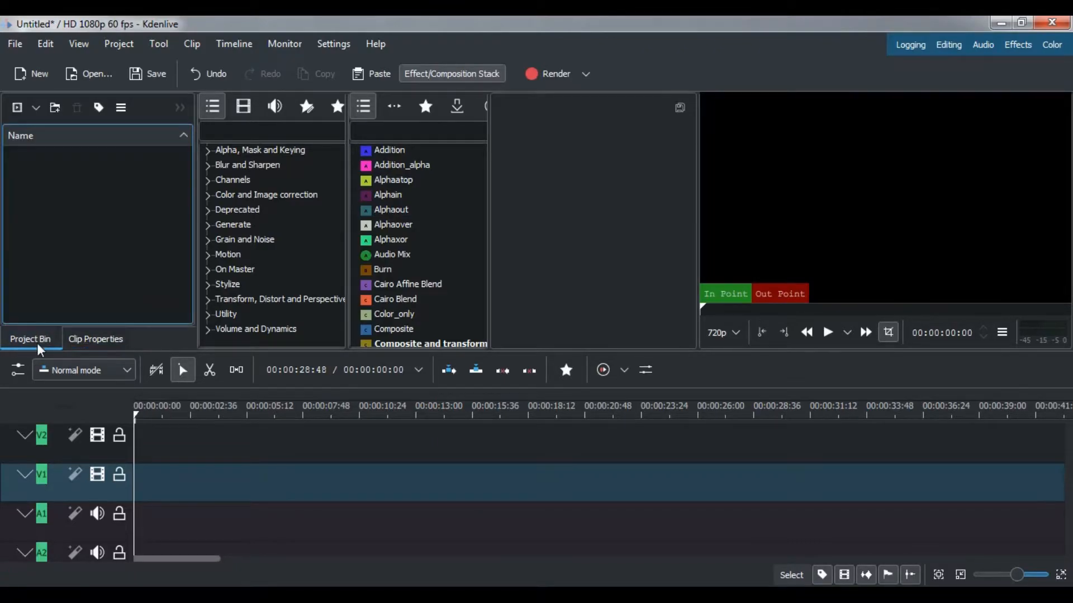
# Step: Import Drone 16.mp4, Forest Floor.mov and Light and Air - White Hex.mp3 from the desktop's Videos folder and switch the project to 4K UHD 2160p 25 fps
pyautogui.doubleClick(66, 222)
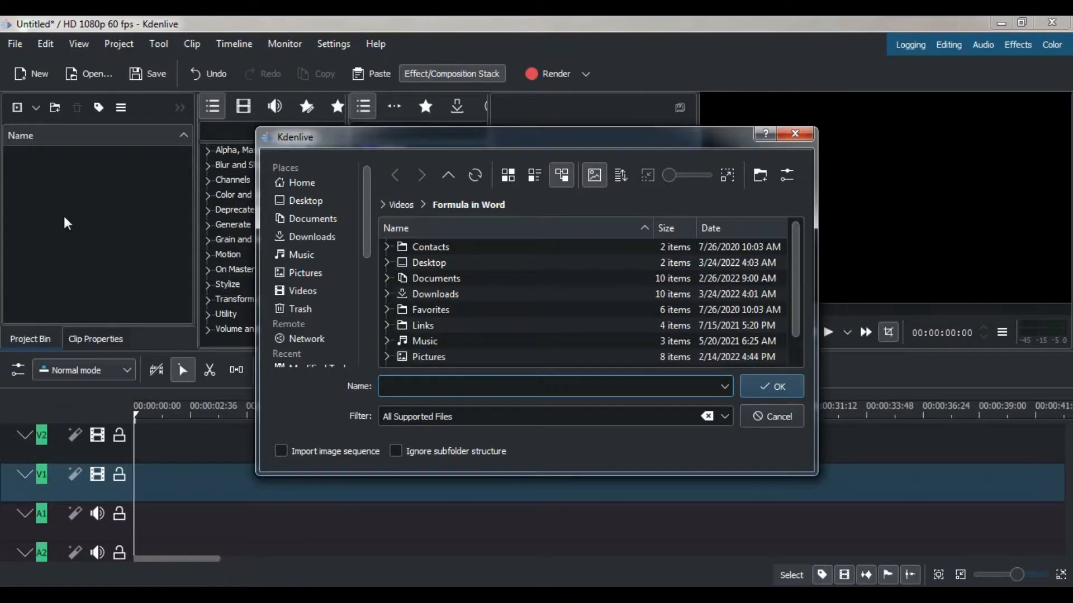
pyautogui.click(301, 201)
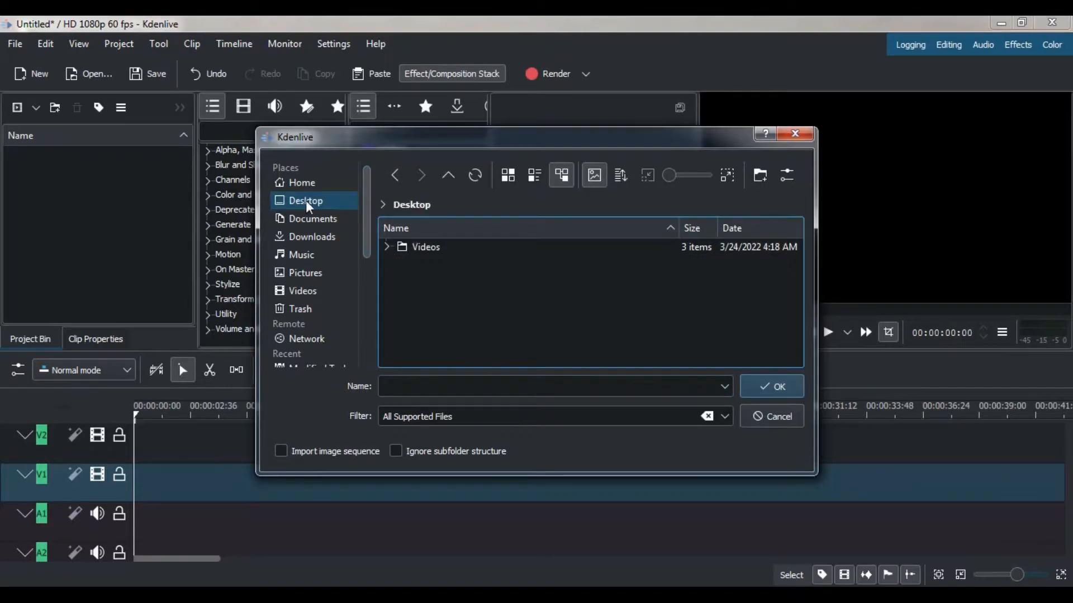
pyautogui.click(387, 249)
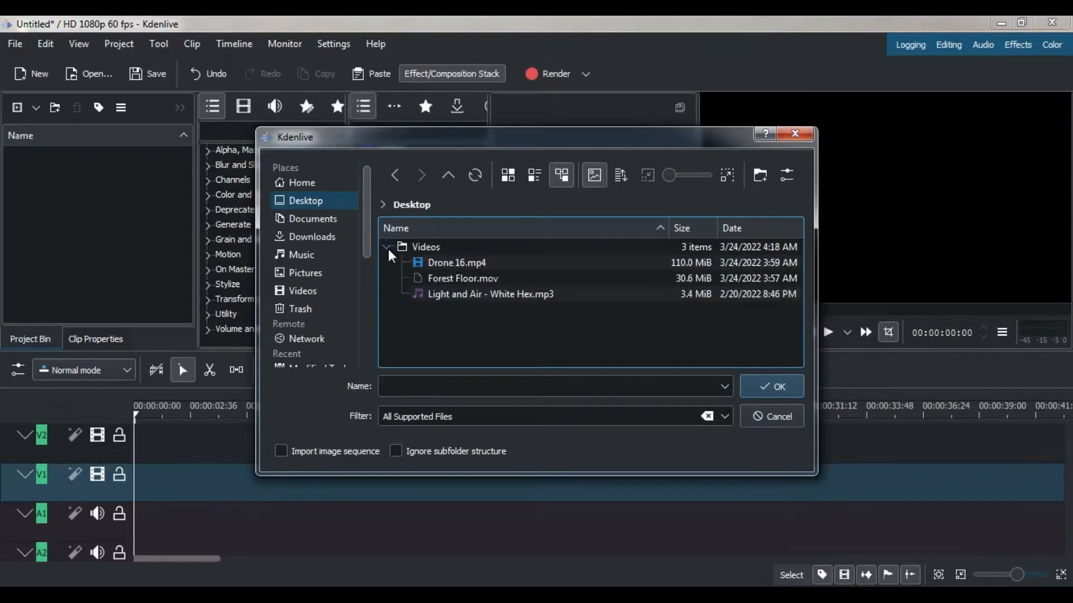
pyautogui.click(439, 264)
pyautogui.keyDown('ctrl'); pyautogui.click(445, 276); pyautogui.keyUp('ctrl')
pyautogui.keyDown('ctrl'); pyautogui.click(451, 295); pyautogui.keyUp('ctrl')
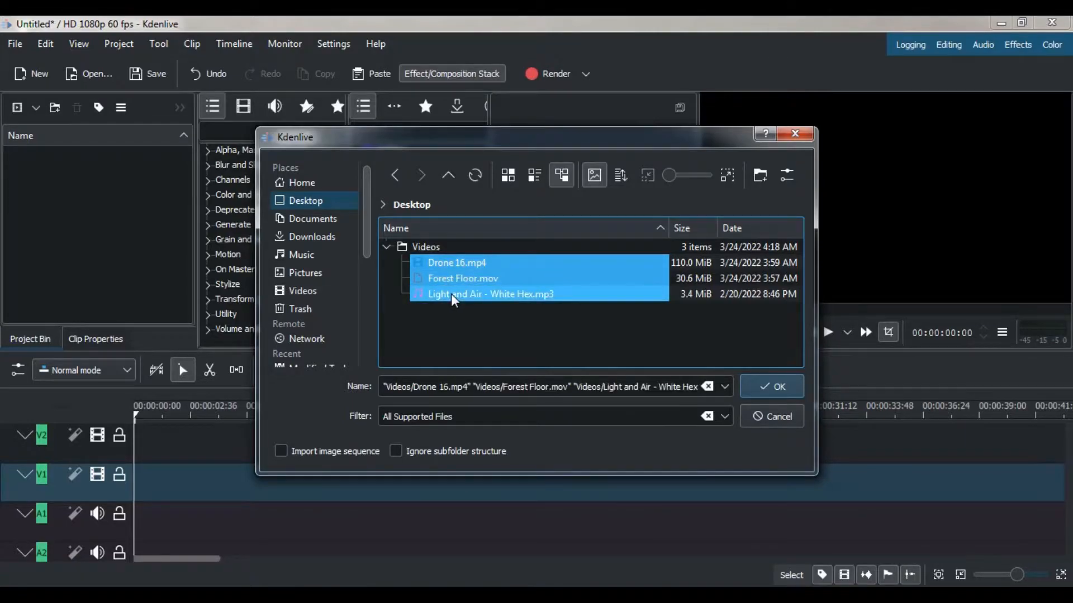
pyautogui.click(777, 386)
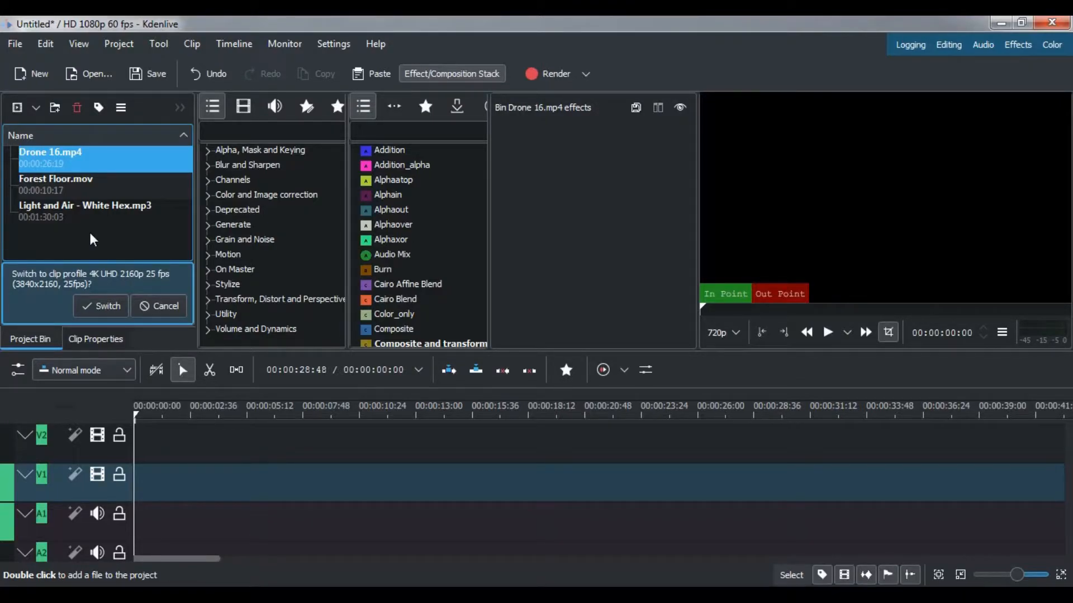
pyautogui.click(99, 302)
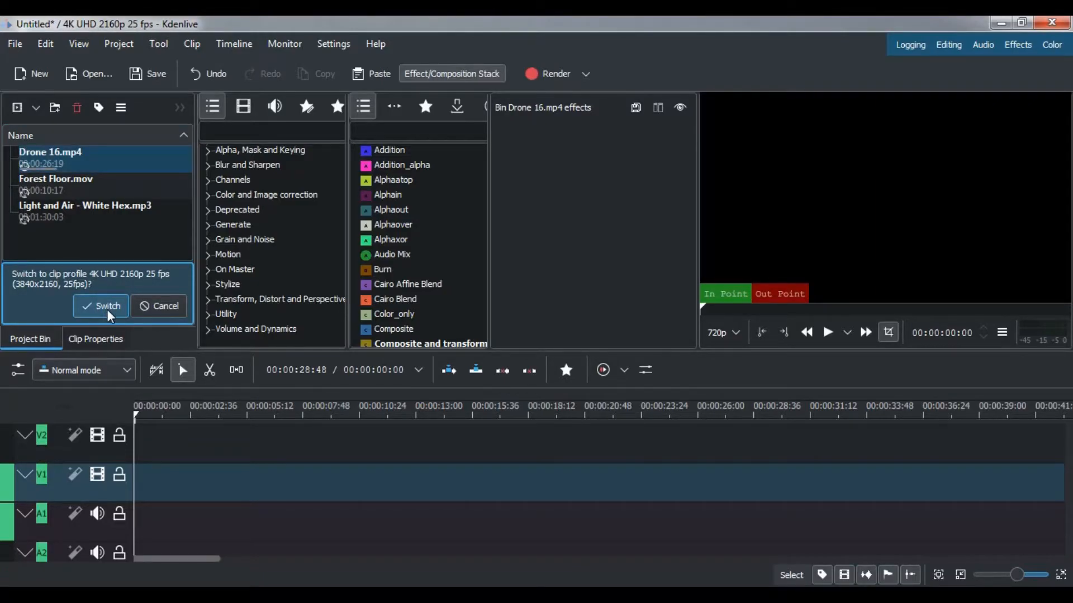
pyautogui.click(106, 309)
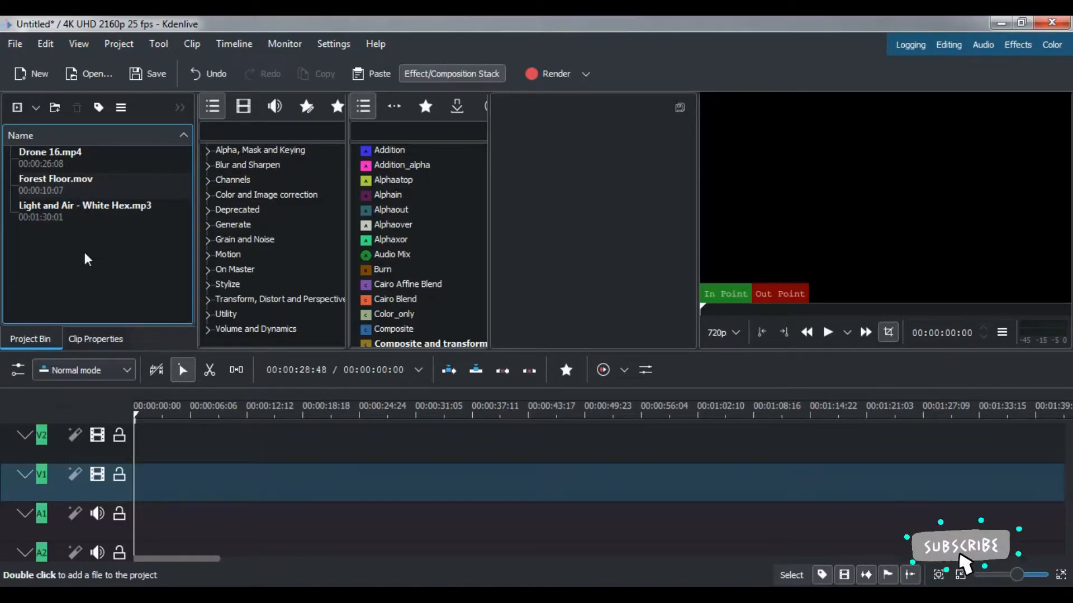
# Step: Delete all three imported clips from the Project Bin
pyautogui.click(49, 211)
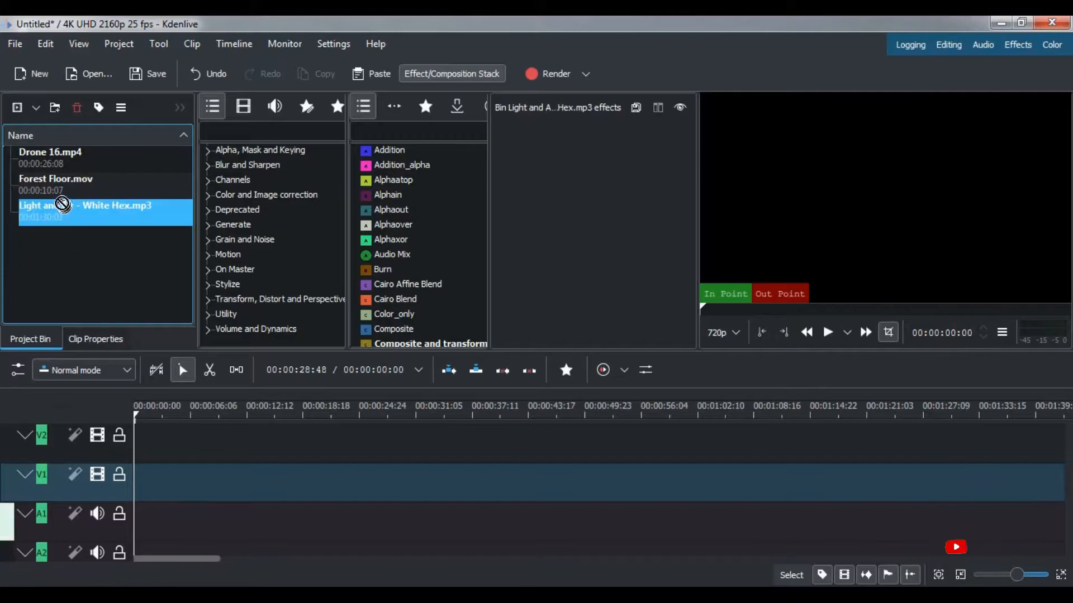
pyautogui.click(53, 161)
pyautogui.moveTo(52, 161); pyautogui.dragTo(63, 213)
pyautogui.press('Delete')
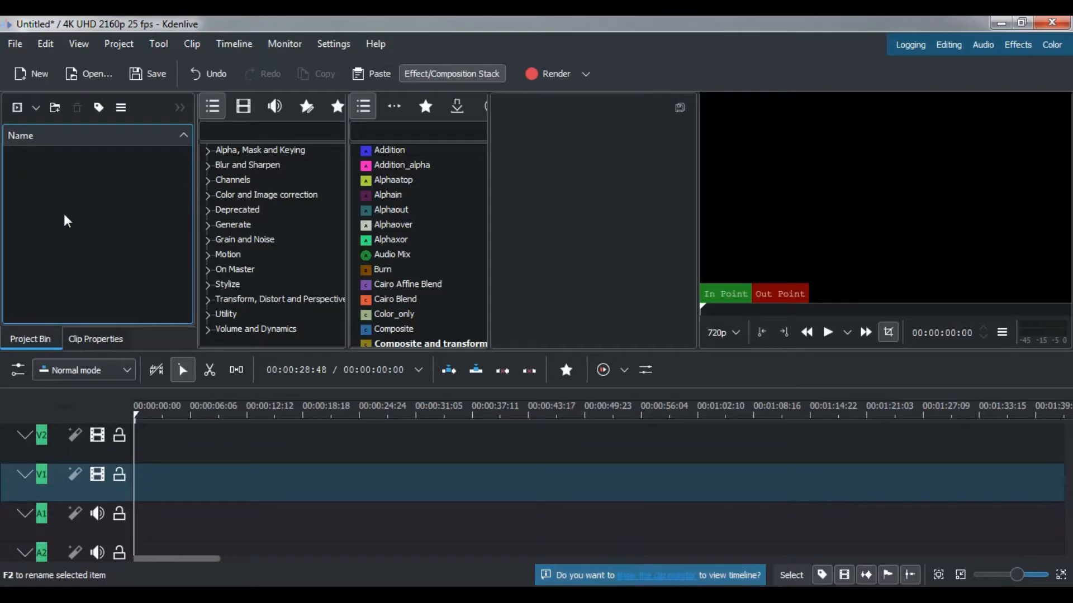
# Step: Add Drone 16, Forest Floor and Light and Air - White Hex to the Project Bin straight from the Videos folder window, and minimise that window
pyautogui.hotkey('alt', 'Tab')
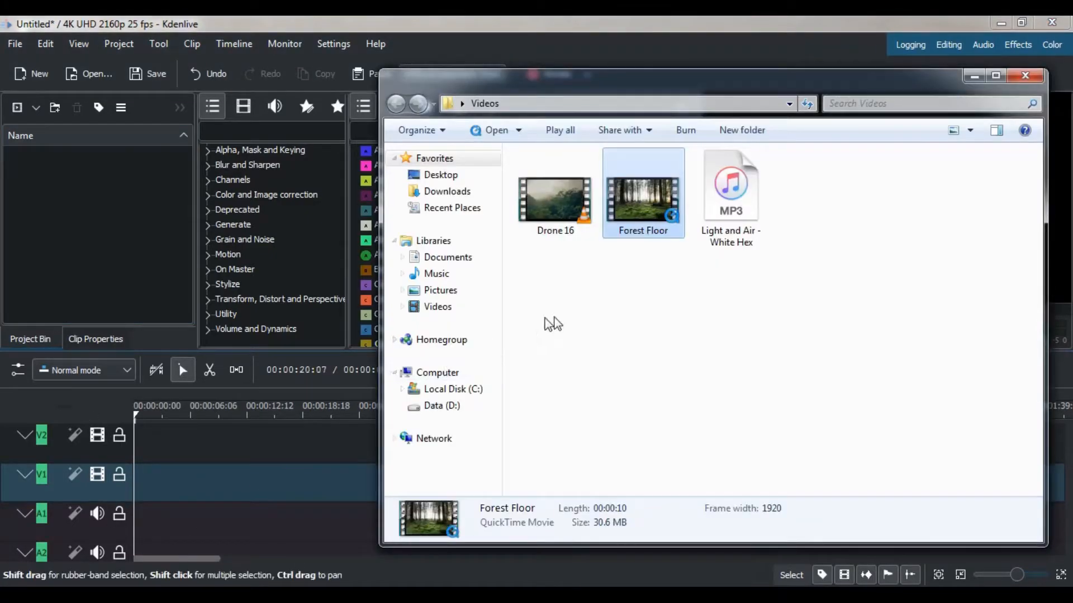
pyautogui.moveTo(589, 311); pyautogui.dragTo(843, 204)
pyautogui.moveTo(562, 180); pyautogui.dragTo(100, 233)
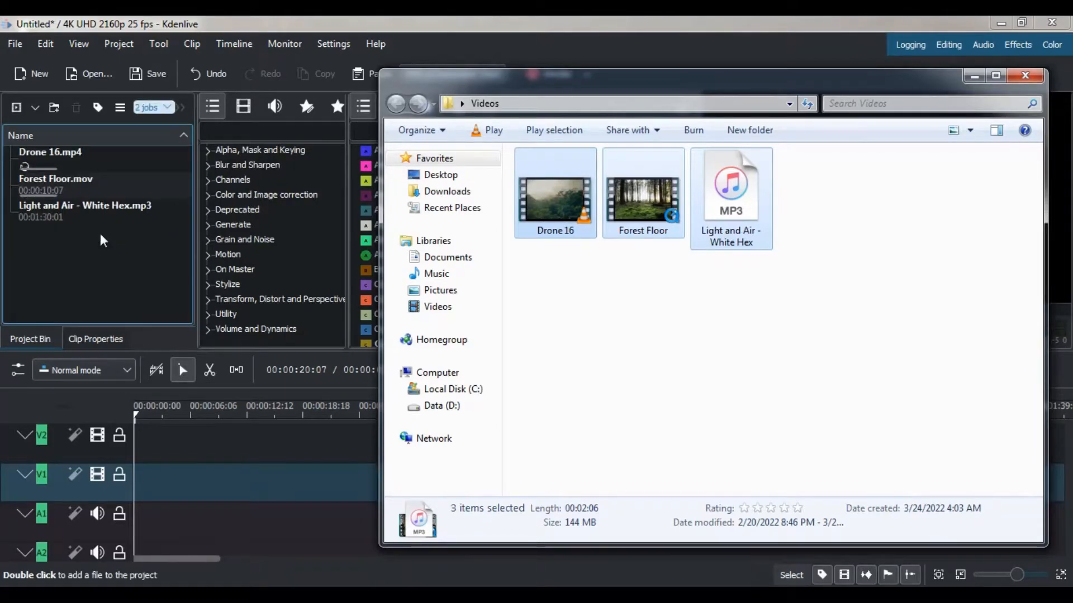
pyautogui.click(973, 76)
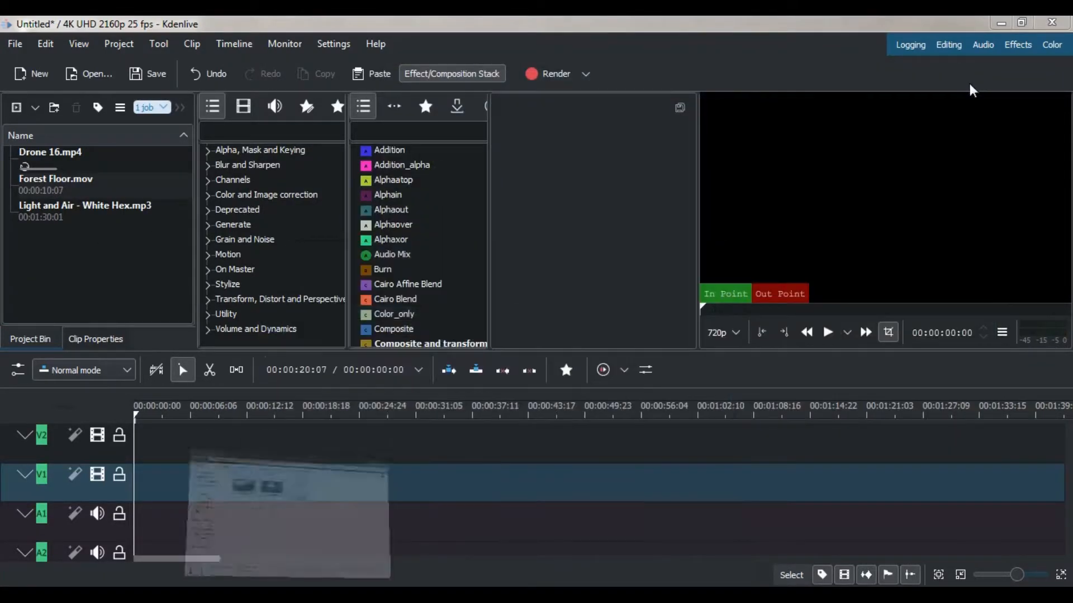
# Step: Place Drone 16.mp4 at the start of track V1, with its audio on A1, and collapse both tracks
pyautogui.click(98, 267)
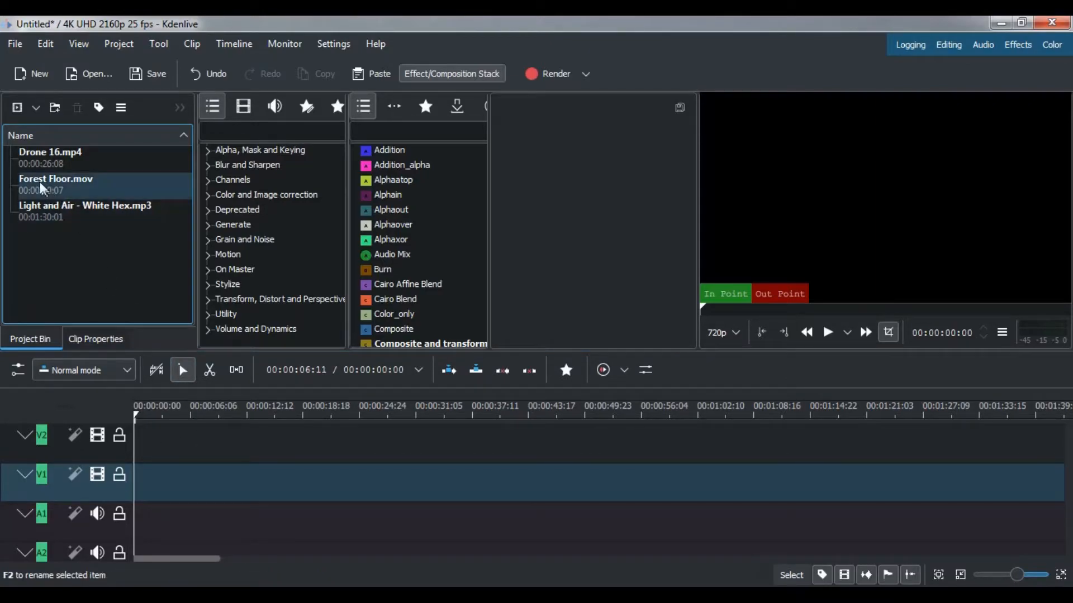
pyautogui.click(32, 160)
pyautogui.moveTo(25, 151); pyautogui.dragTo(124, 493)
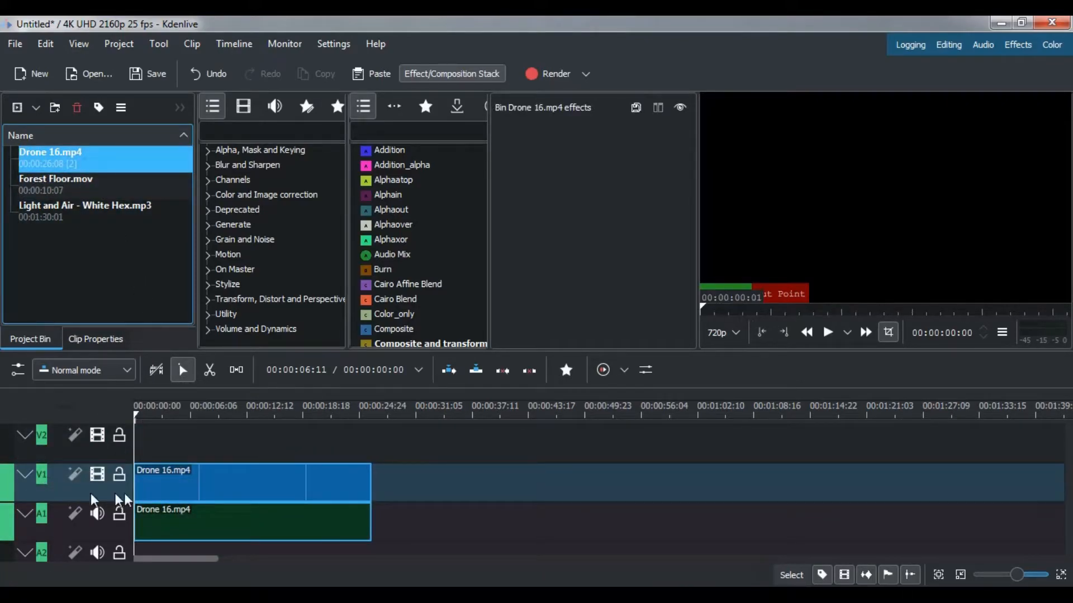
pyautogui.click(58, 504)
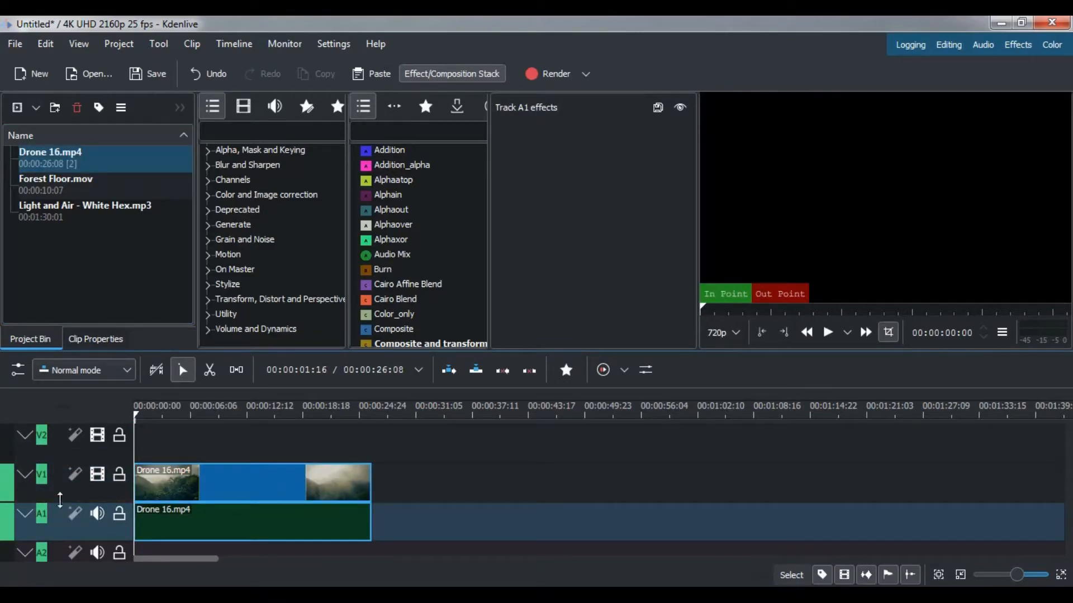
pyautogui.moveTo(59, 498)
pyautogui.mouseDown()
pyautogui.moveTo(59, 481)
pyautogui.moveTo(59, 496)
pyautogui.mouseUp()
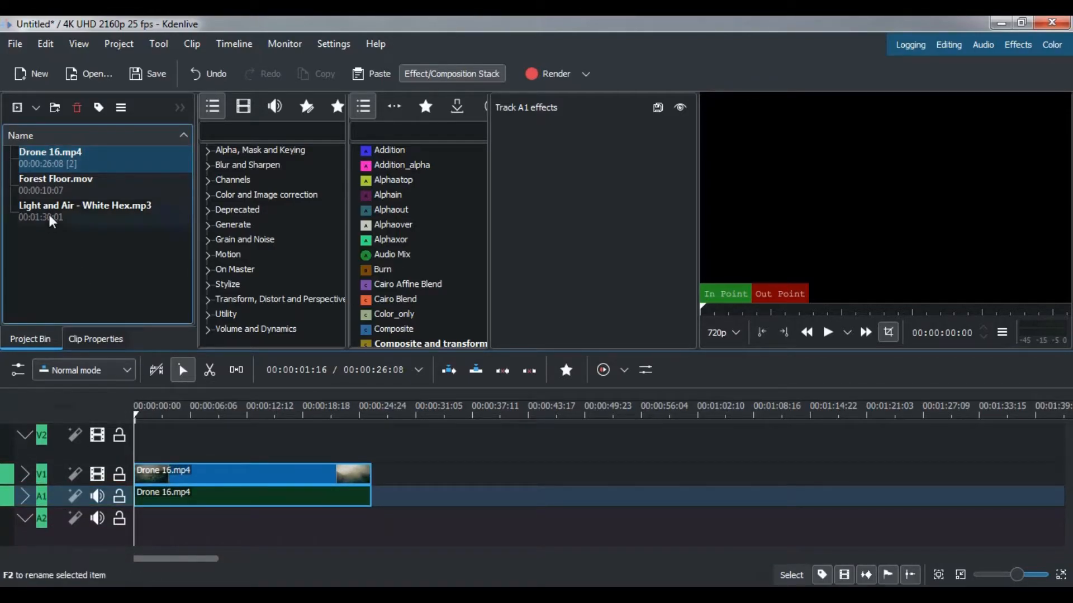
# Step: Add Forest Floor.mov to V1 directly after the Drone 16 clip and play the timeline briefly from its start
pyautogui.moveTo(43, 186); pyautogui.dragTo(373, 491)
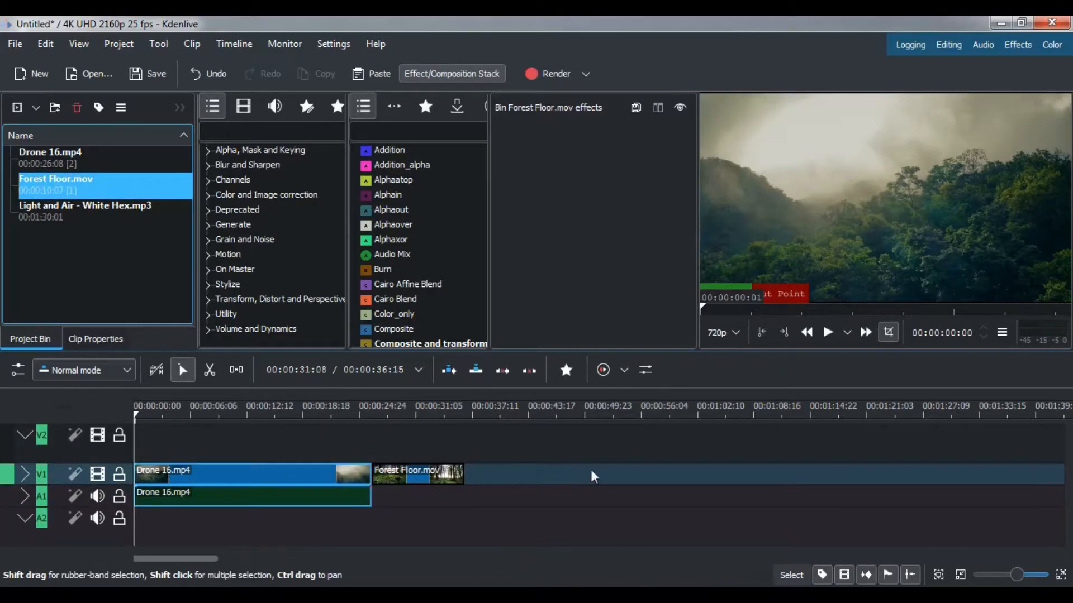
pyautogui.click(163, 412)
pyautogui.moveTo(163, 414); pyautogui.dragTo(83, 422)
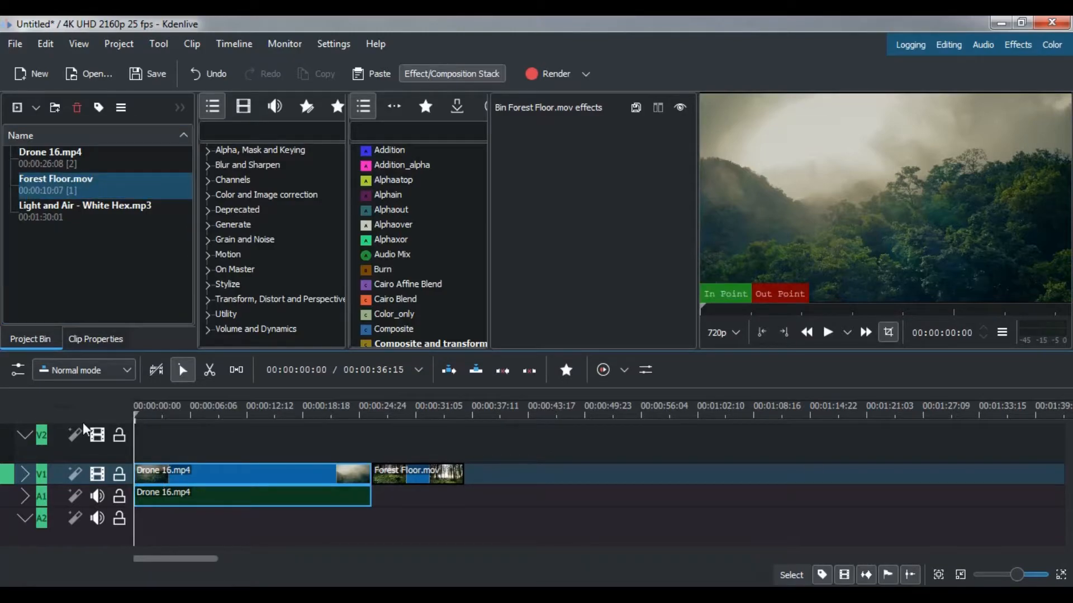
pyautogui.click(828, 333)
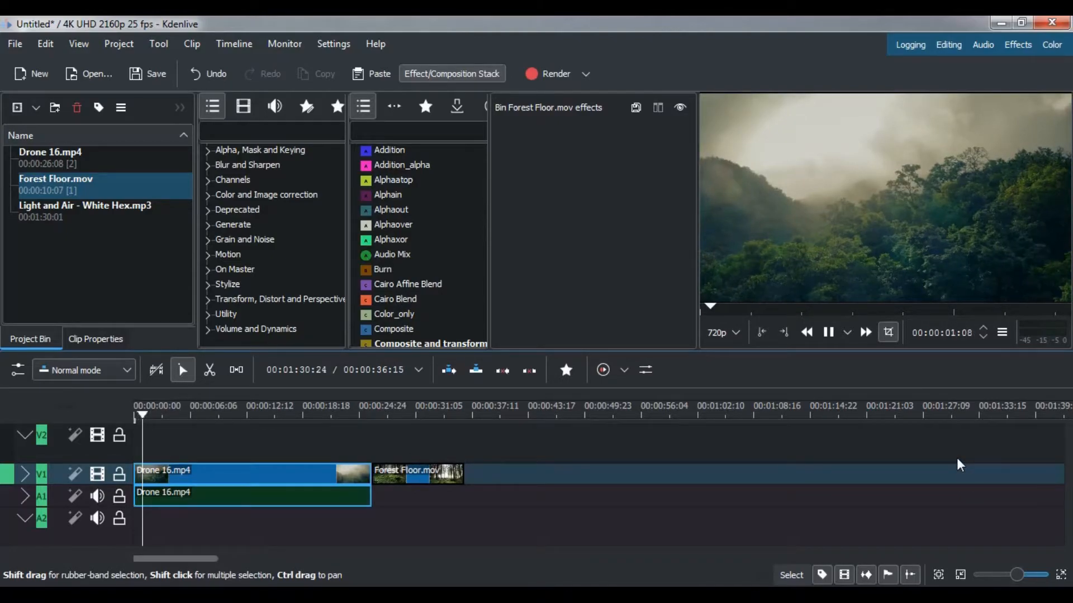
pyautogui.click(827, 334)
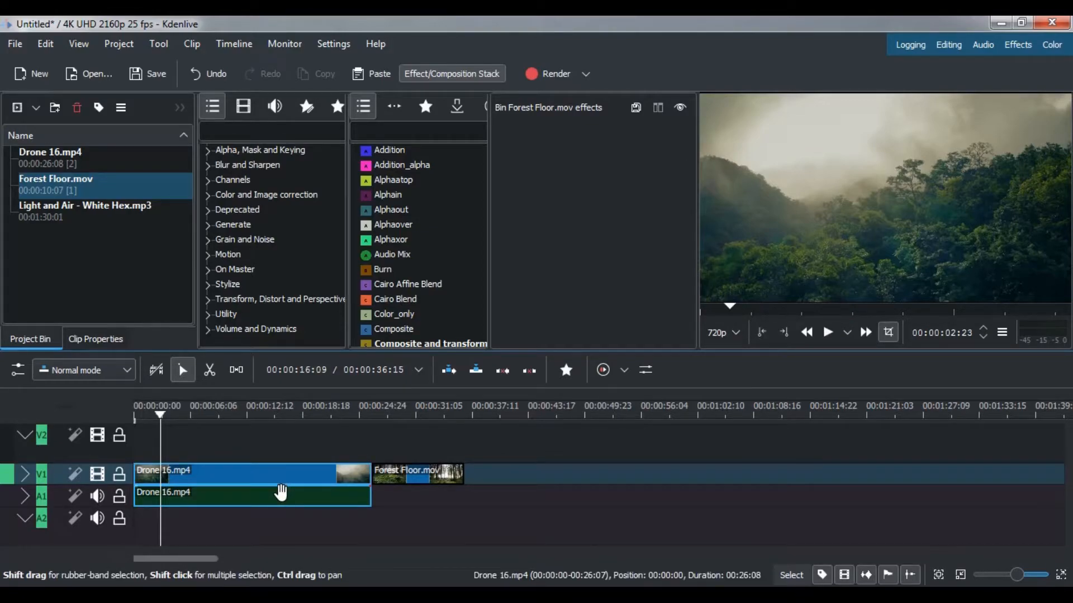
# Step: Cut the Drone 16 clip at 00:00:15:00 with the Razor tool
pyautogui.moveTo(163, 417); pyautogui.dragTo(269, 427)
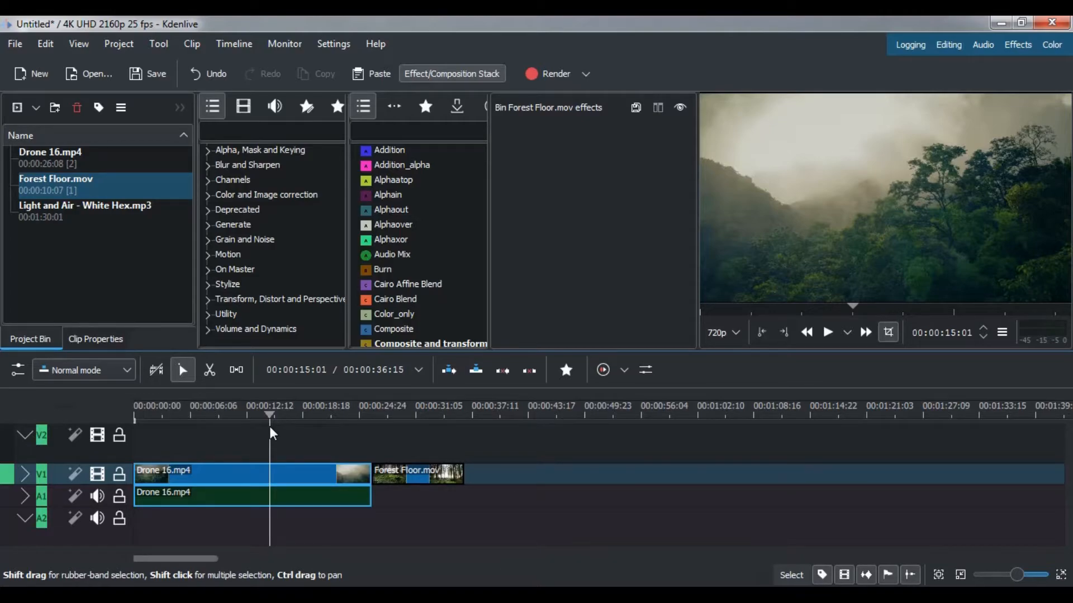
pyautogui.moveTo(269, 427); pyautogui.dragTo(270, 427)
pyautogui.click(270, 427)
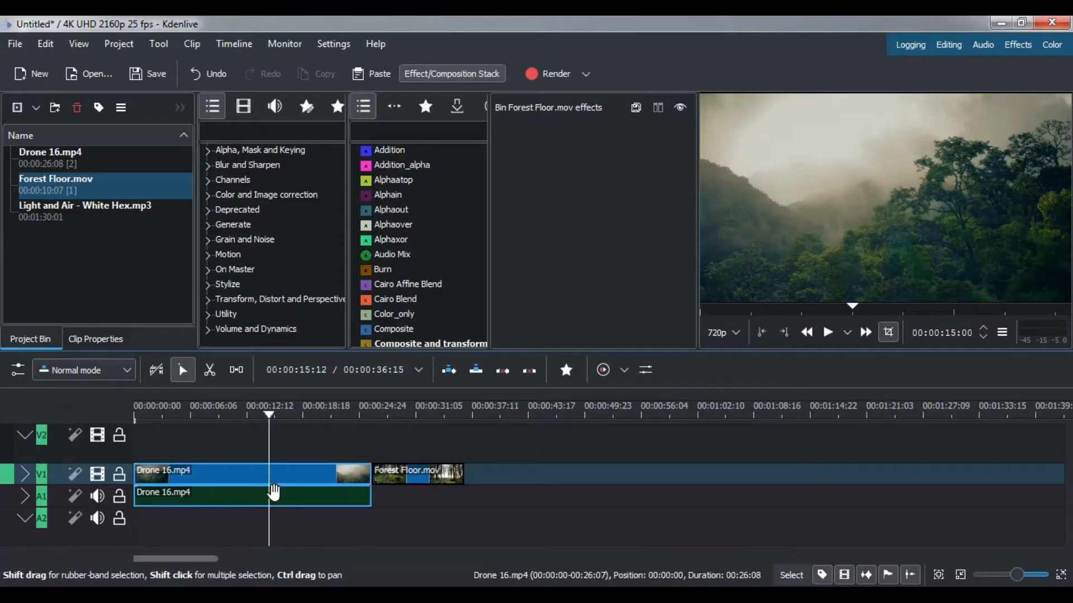
pyautogui.scroll(4, 270, 494)
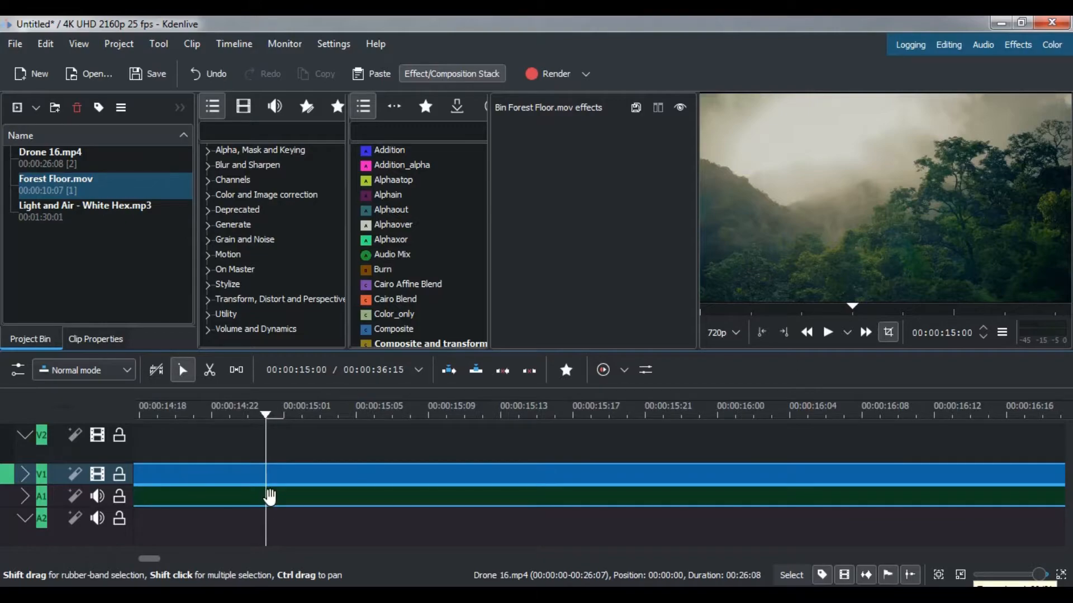
pyautogui.click(211, 370)
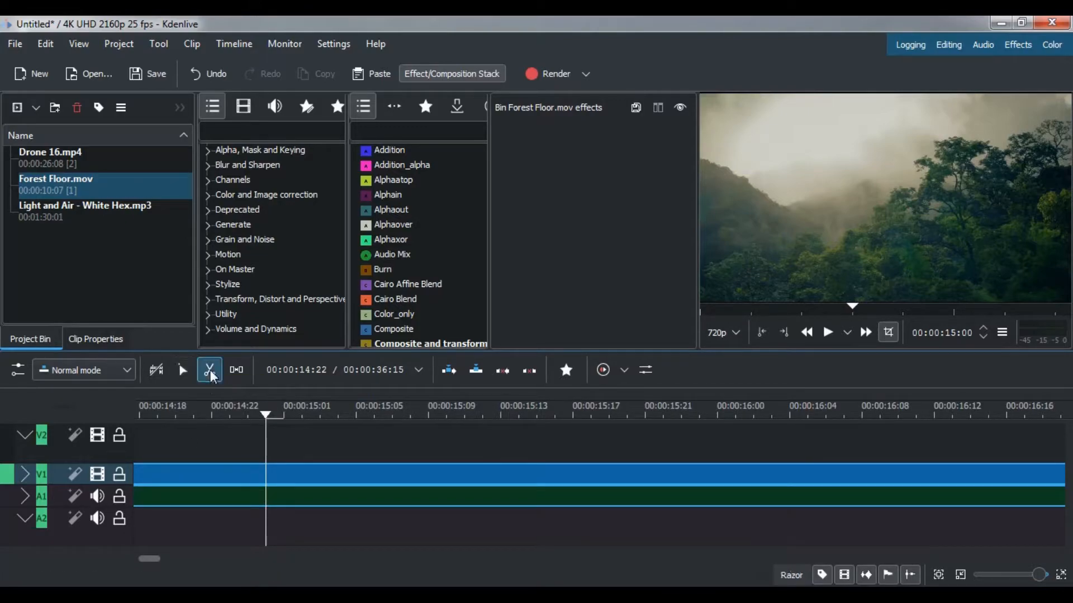
pyautogui.click(279, 484)
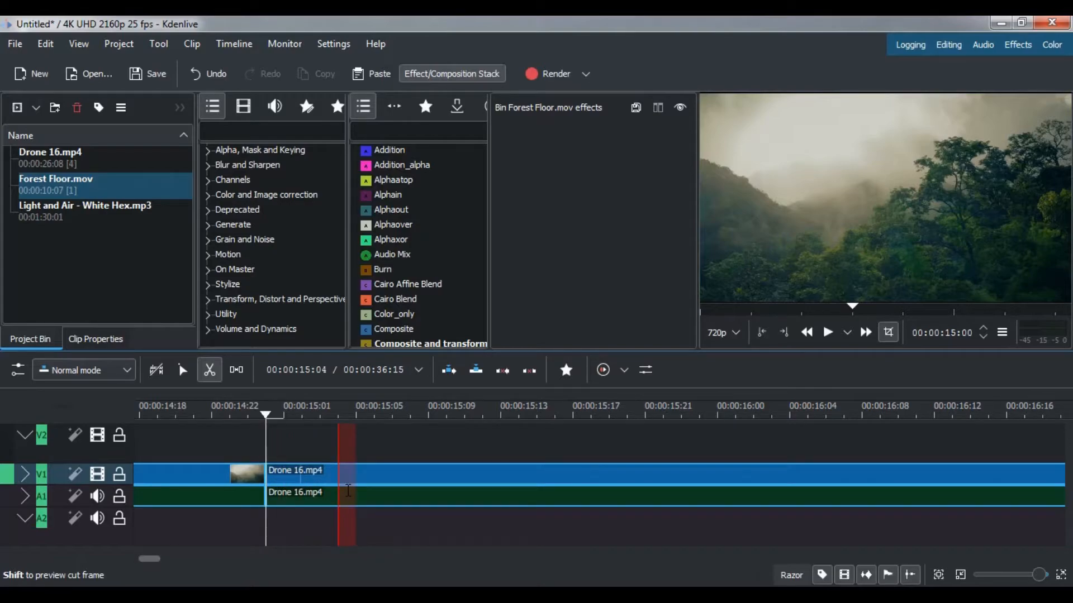
# Step: Delete the part of Drone 16 after the cut and move Forest Floor on V1 up against the remaining part
pyautogui.click(182, 369)
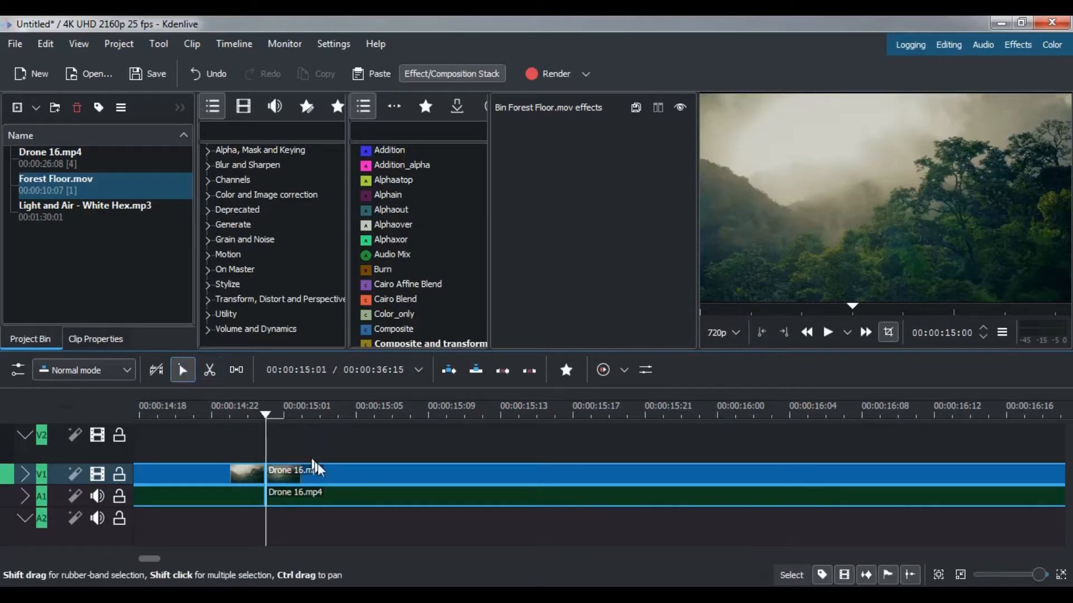
pyautogui.click(334, 478)
pyautogui.press('Delete')
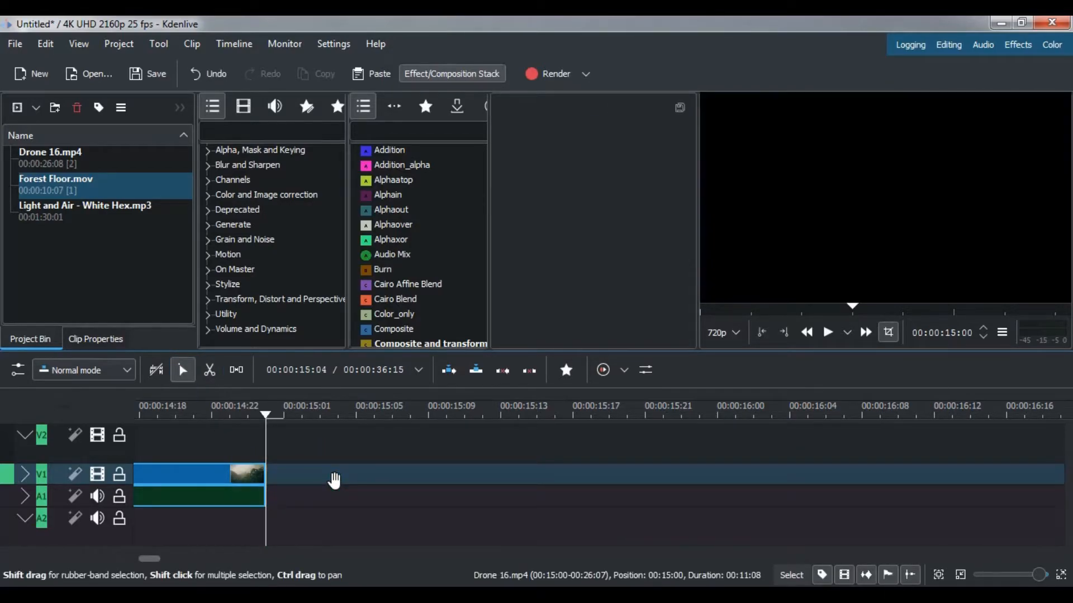
pyautogui.scroll(-5, 397, 489)
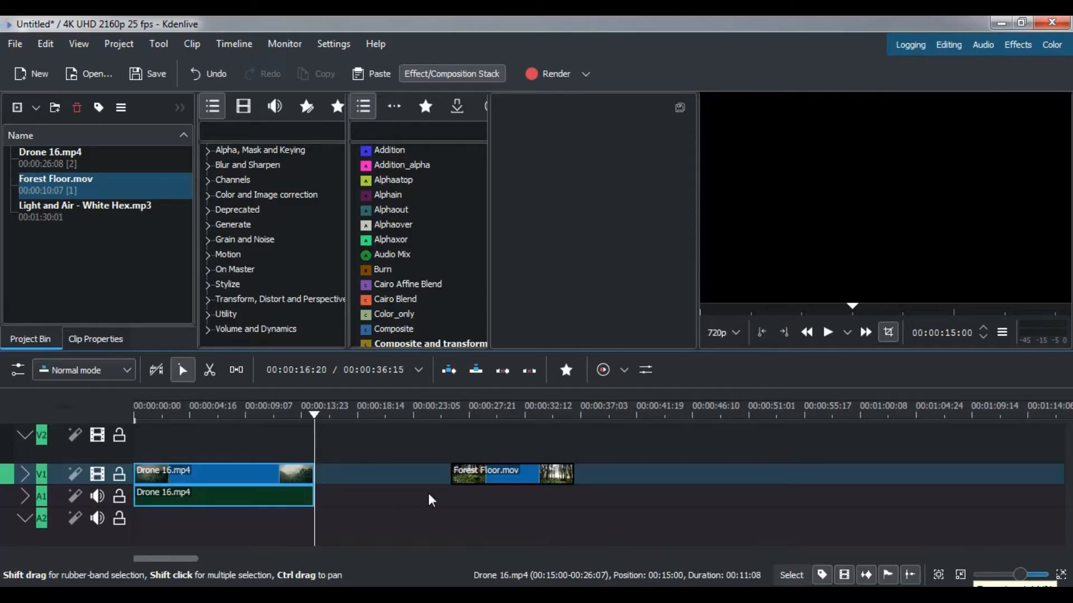
pyautogui.moveTo(483, 479); pyautogui.dragTo(325, 494)
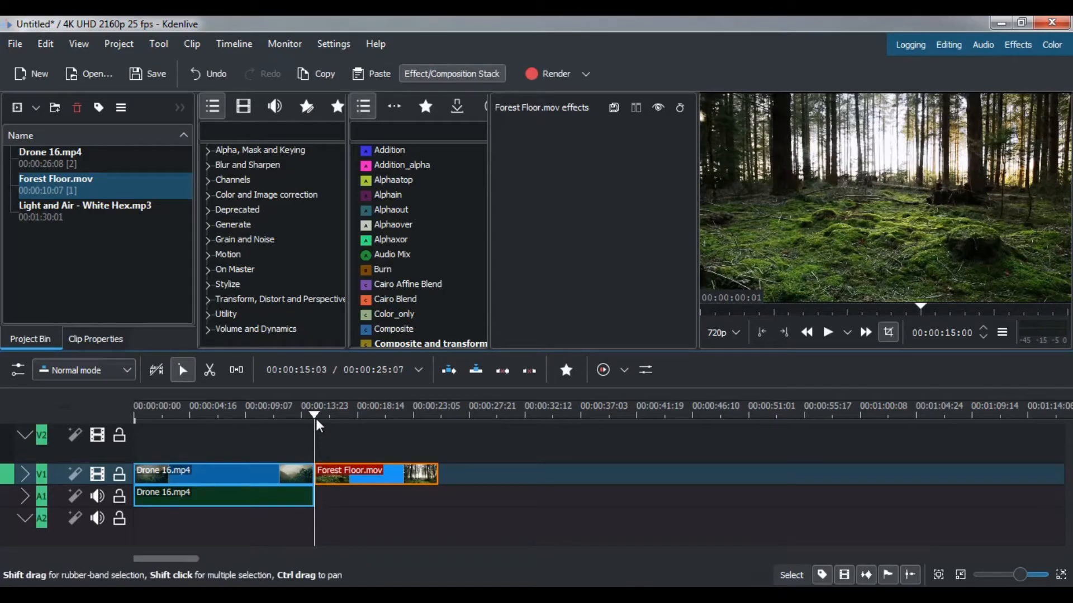
# Step: Return the playhead to the start of the timeline and select Light and Air - White Hex.mp3 in the Project Bin
pyautogui.click(138, 408)
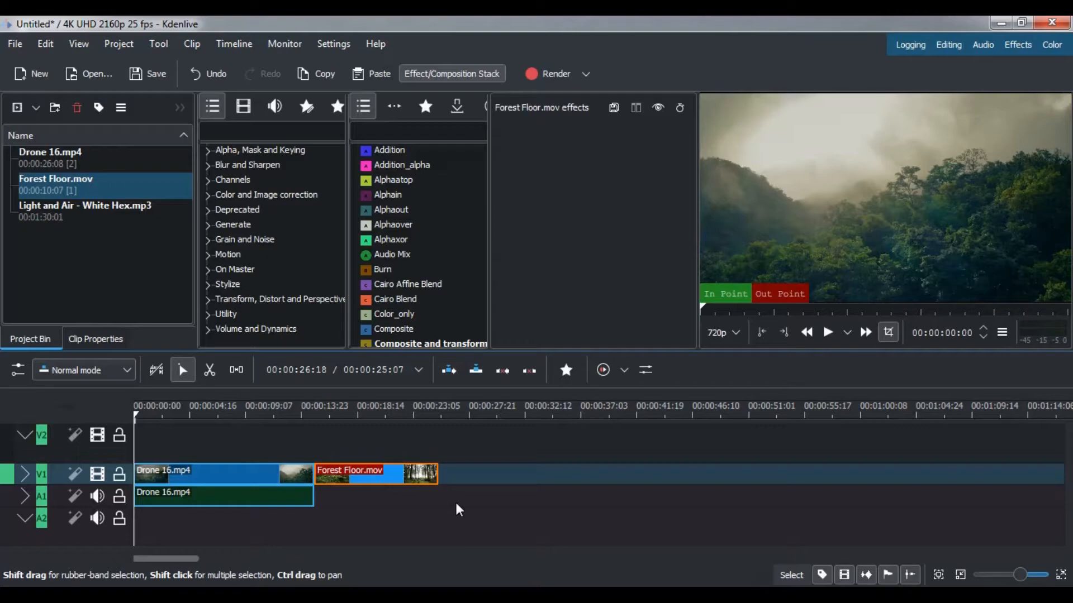
pyautogui.click(46, 215)
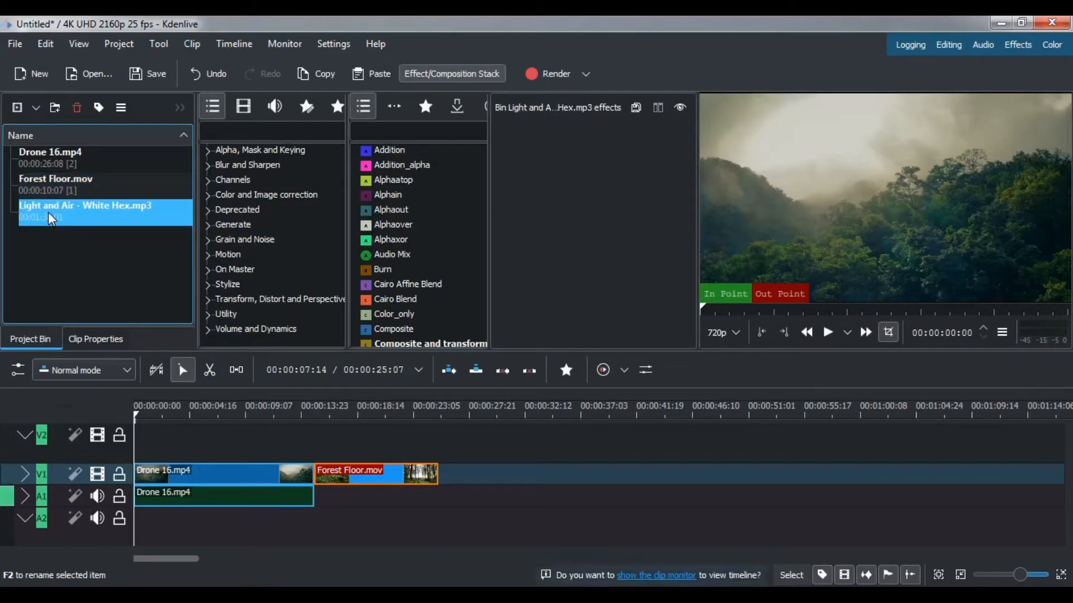
pyautogui.moveTo(40, 213); pyautogui.dragTo(26, 273)
pyautogui.moveTo(49, 228); pyautogui.dragTo(51, 229)
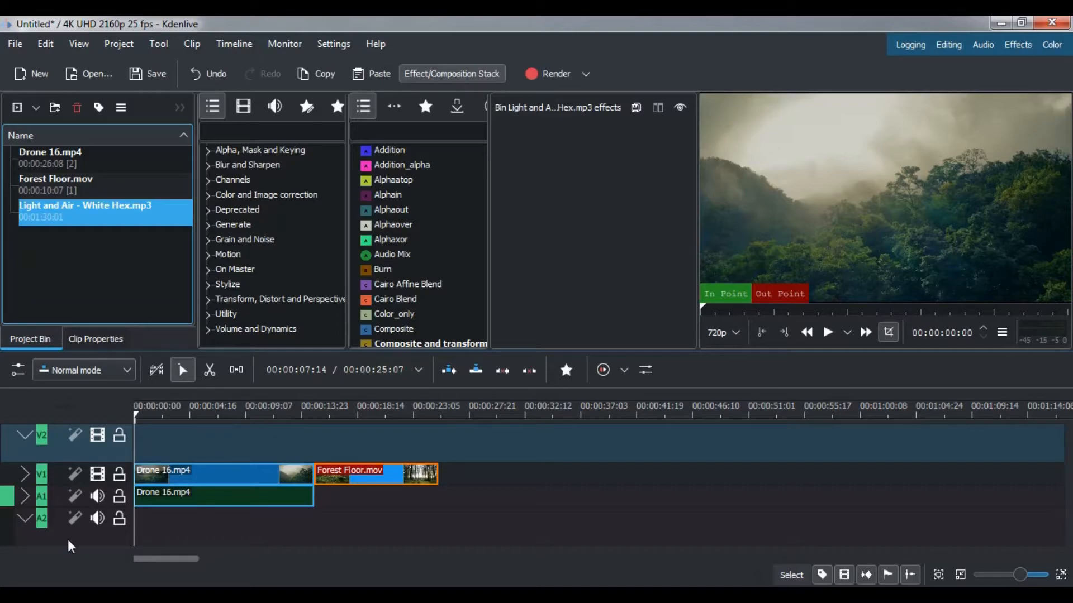
pyautogui.rightClick(87, 538)
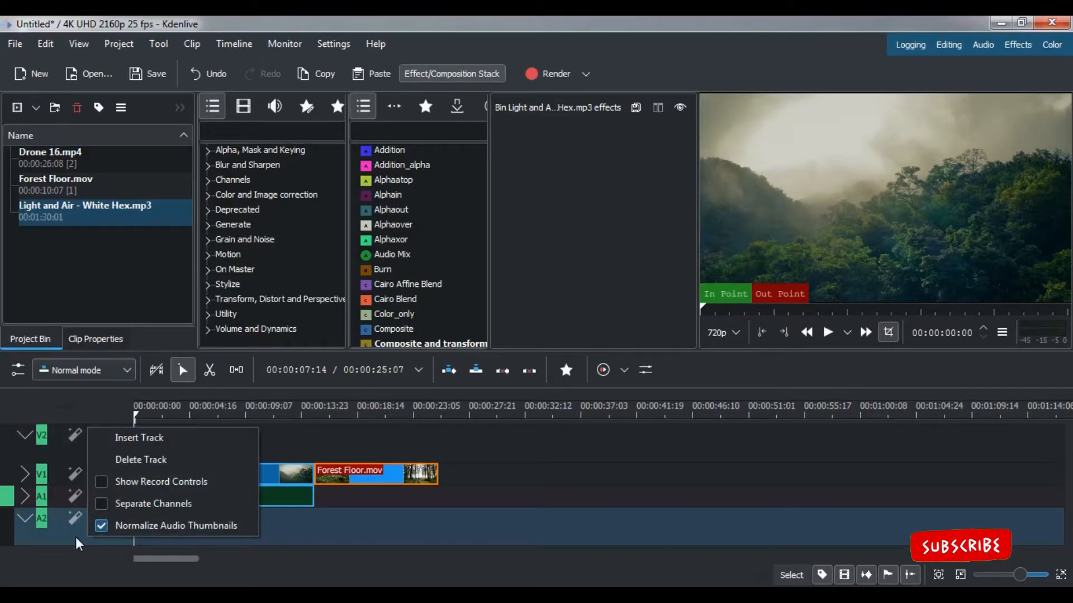
pyautogui.click(156, 440)
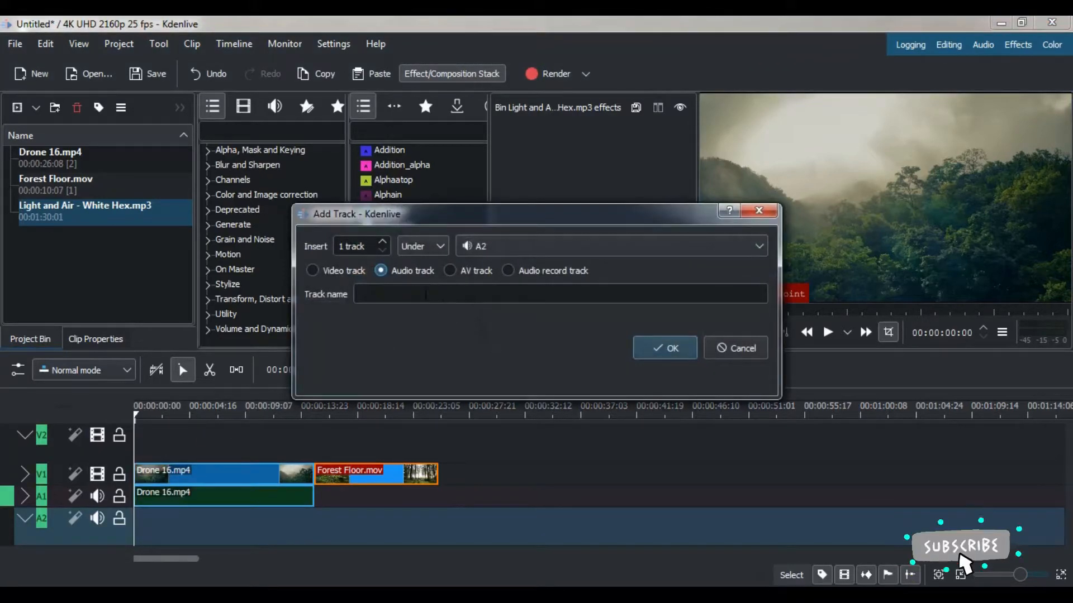
pyautogui.click(438, 250)
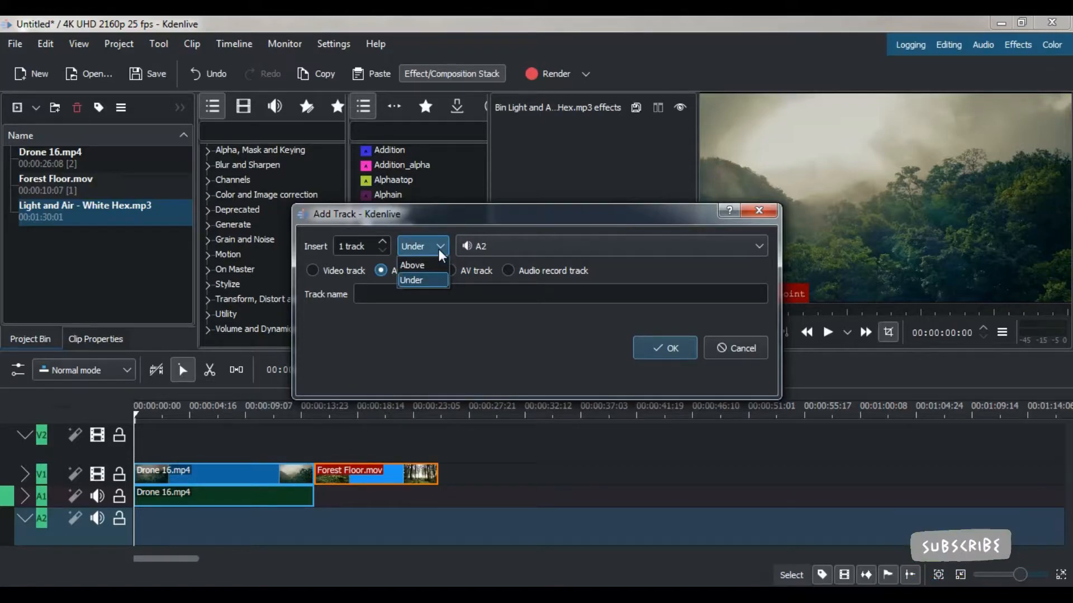
pyautogui.click(438, 249)
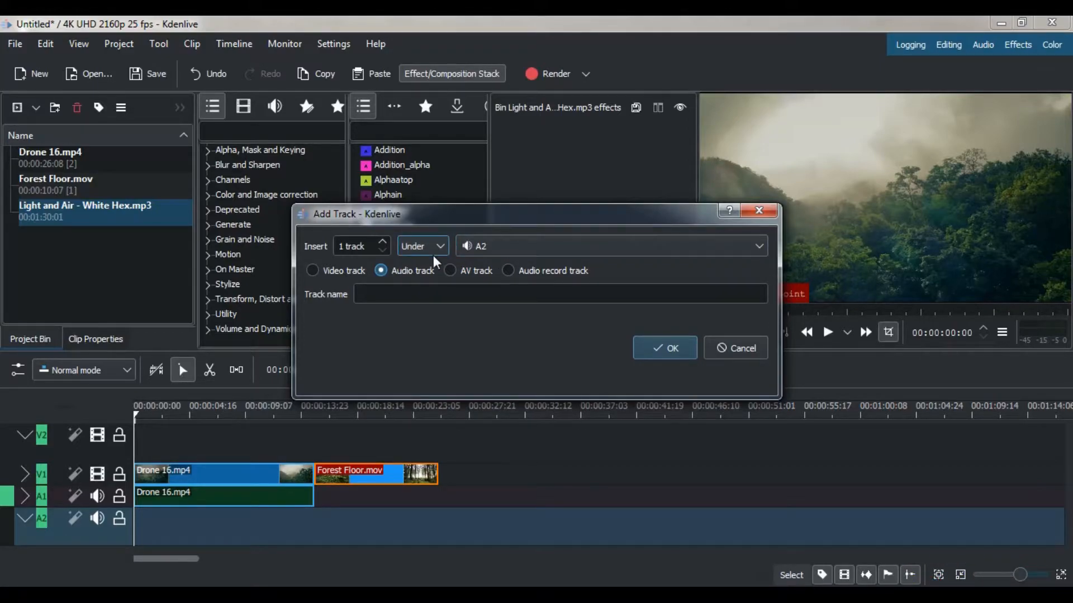
pyautogui.click(730, 350)
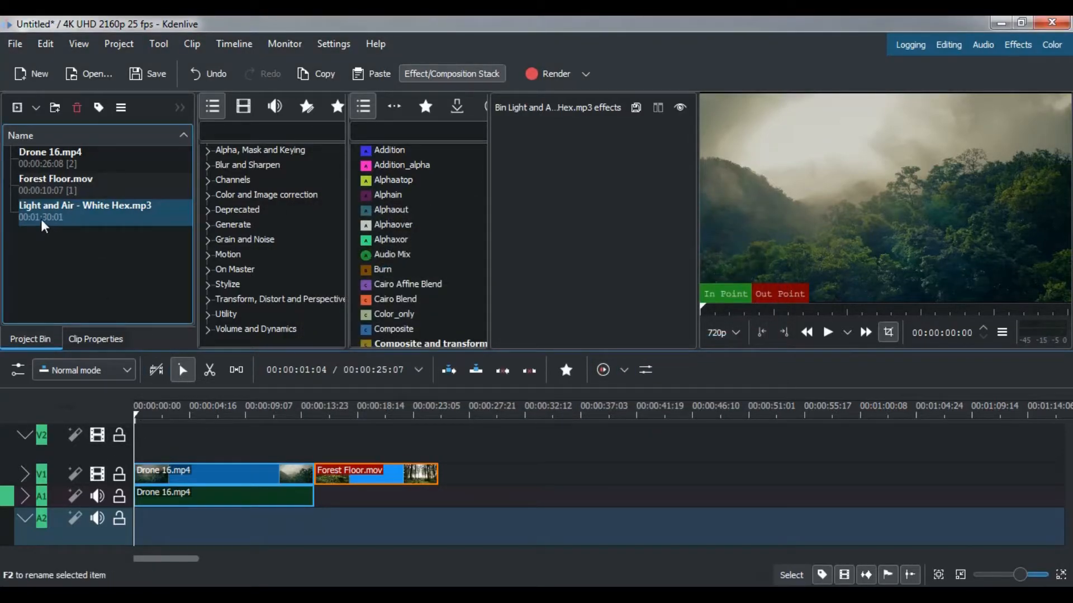
# Step: Place Light and Air - White Hex.mp3 at the start of track A2 and cut it at 00:00:25:07, where Forest Floor ends
pyautogui.moveTo(42, 213); pyautogui.dragTo(139, 520)
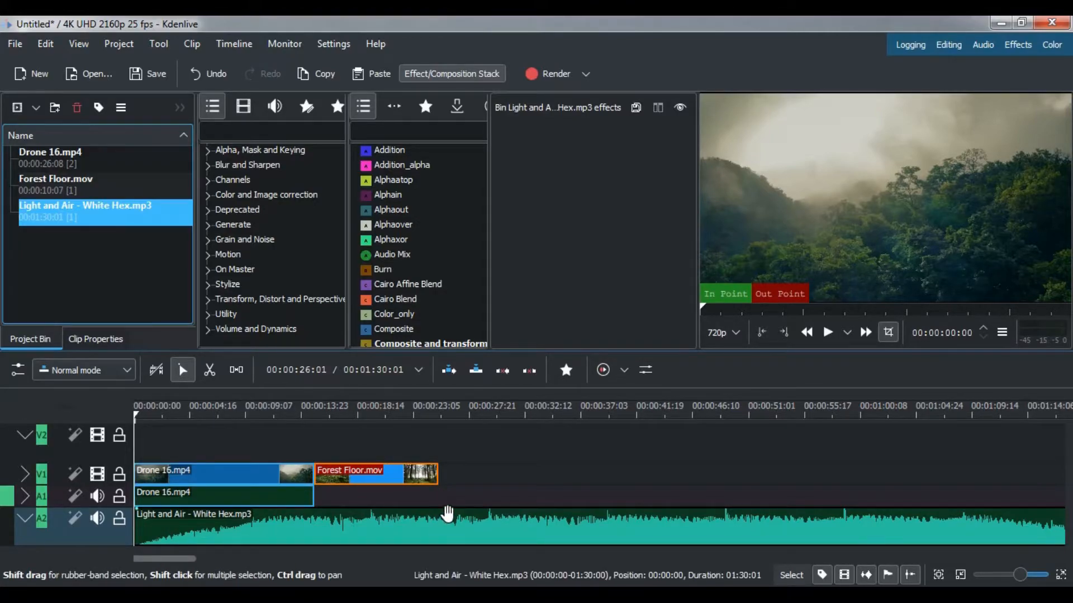
pyautogui.scroll(4, 433, 522)
pyautogui.scroll(5, 391, 515)
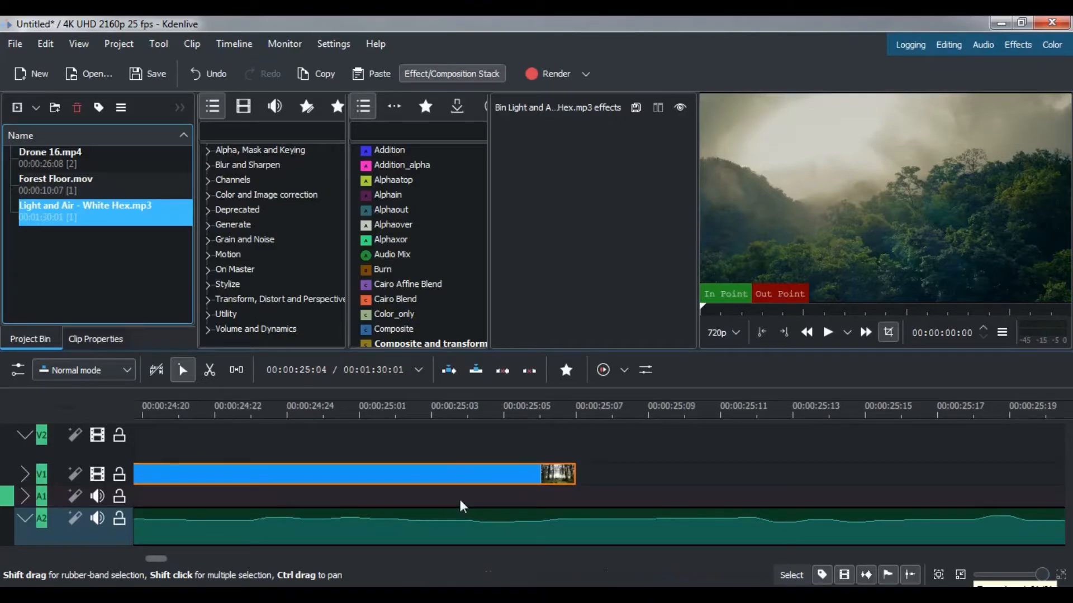
pyautogui.click(584, 416)
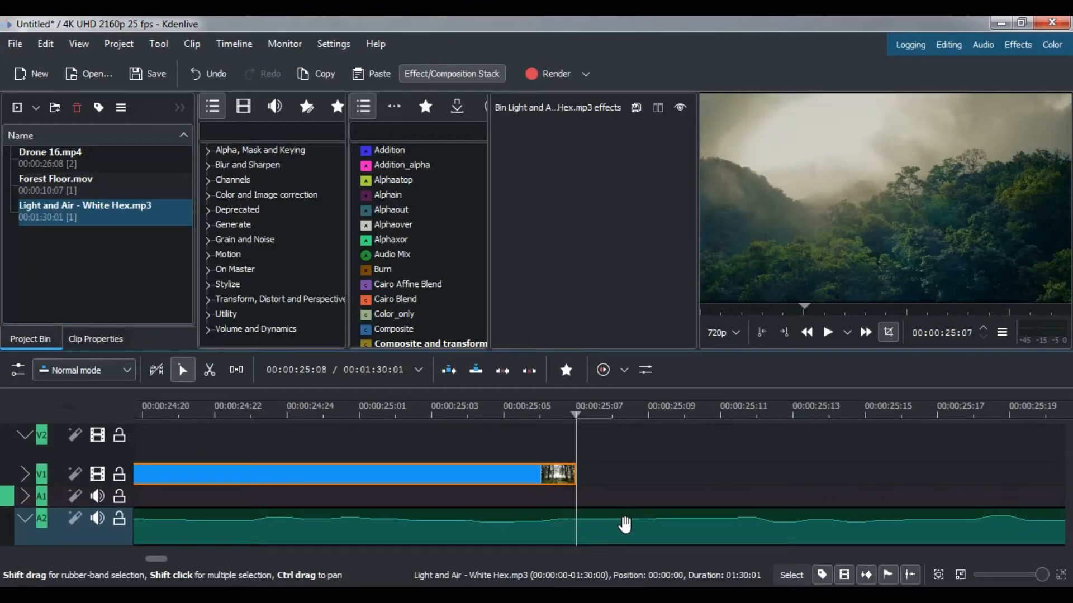
pyautogui.click(210, 370)
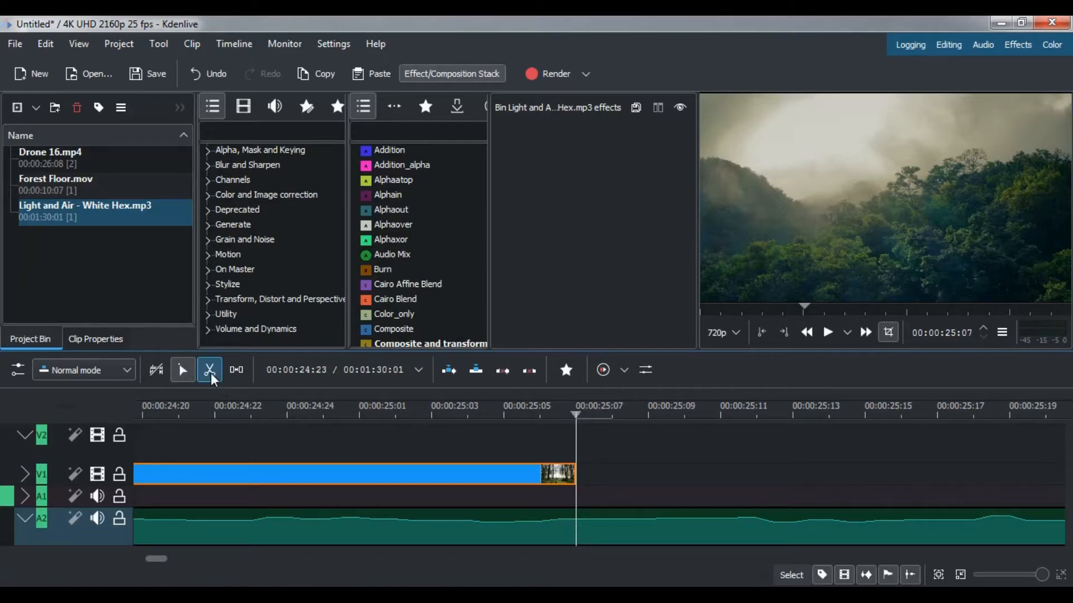
pyautogui.press('shift')
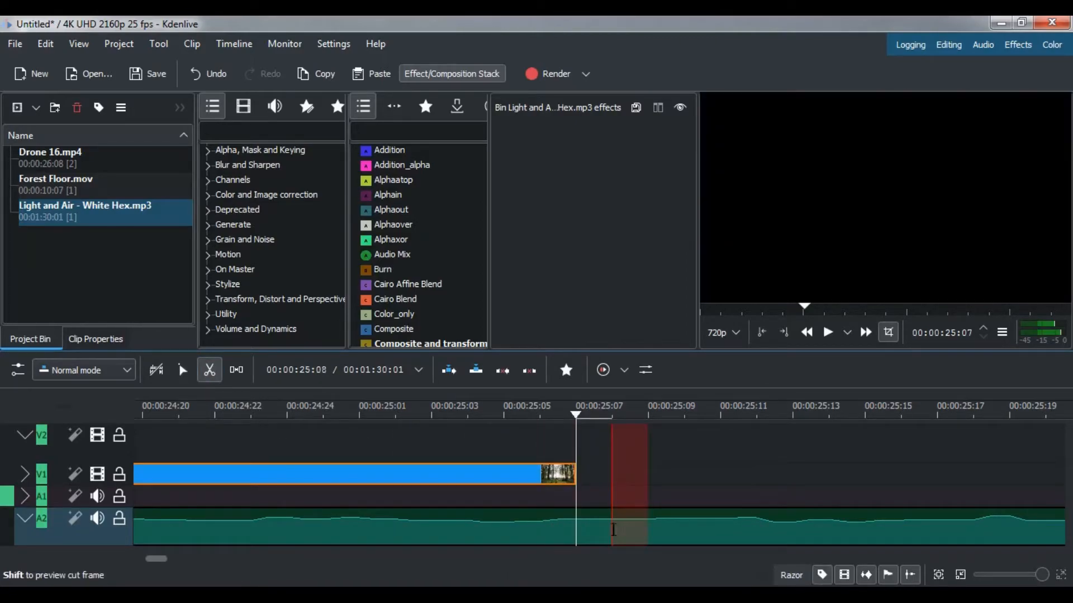
pyautogui.click(594, 531)
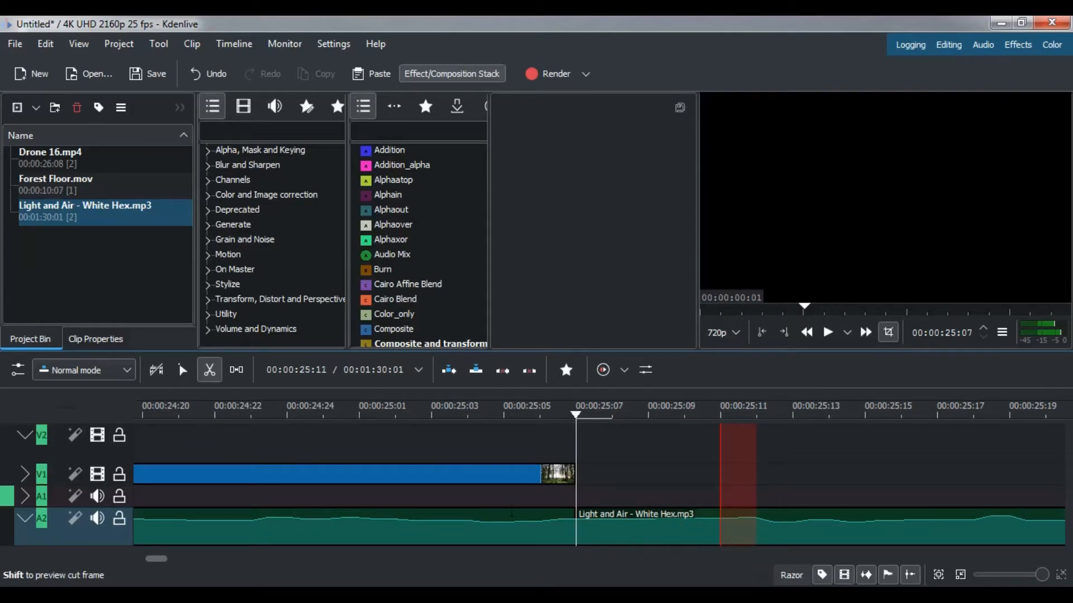
# Step: Delete the part of the music after the cut on A2 and return the playhead to the timeline's start
pyautogui.click(183, 369)
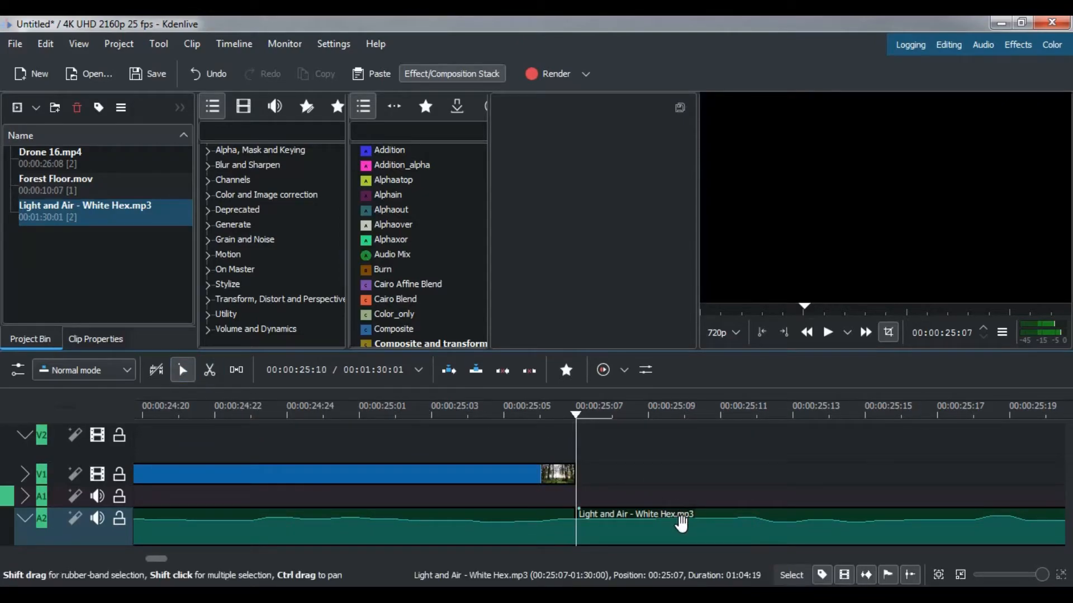
pyautogui.click(681, 522)
pyautogui.press('Delete')
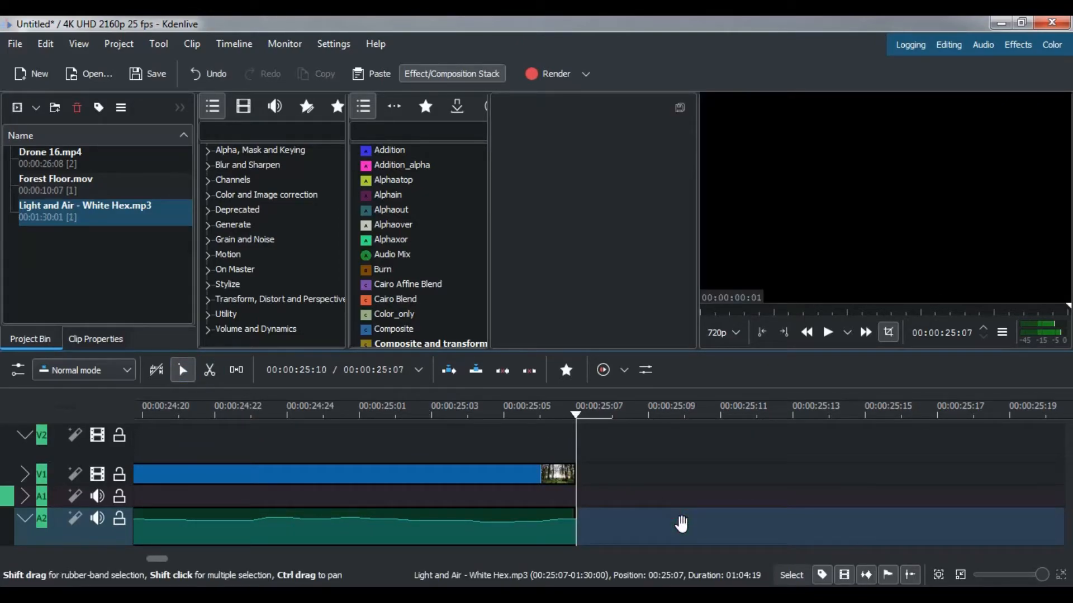
pyautogui.scroll(-5, 676, 520)
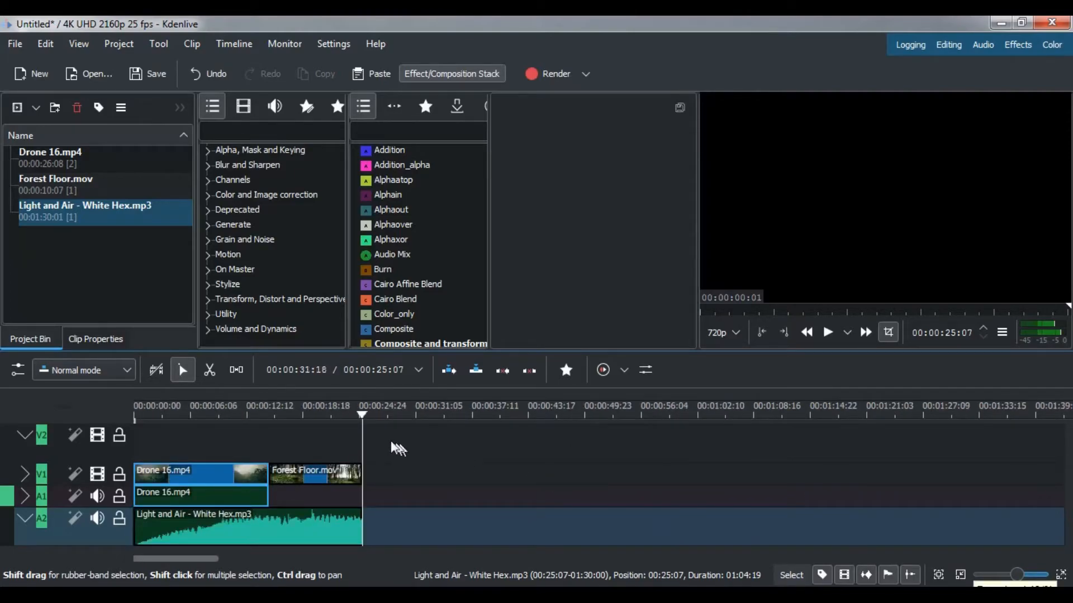
pyautogui.moveTo(364, 414); pyautogui.dragTo(136, 417)
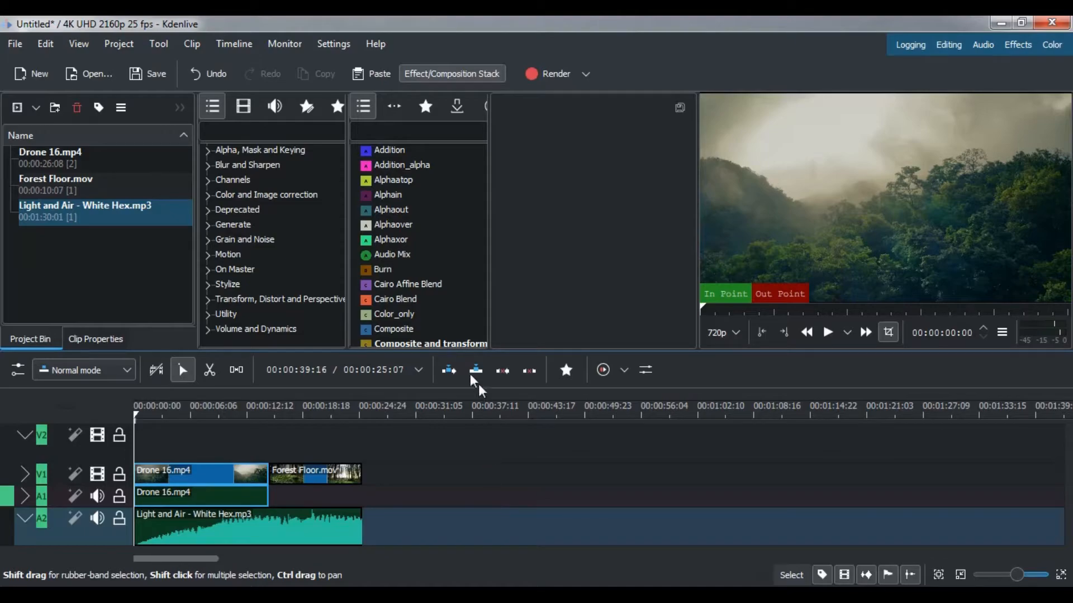
# Step: Ungroup the Drone 16 clip's video on V1 from its audio on A1
pyautogui.click(419, 241)
pyautogui.click(237, 495)
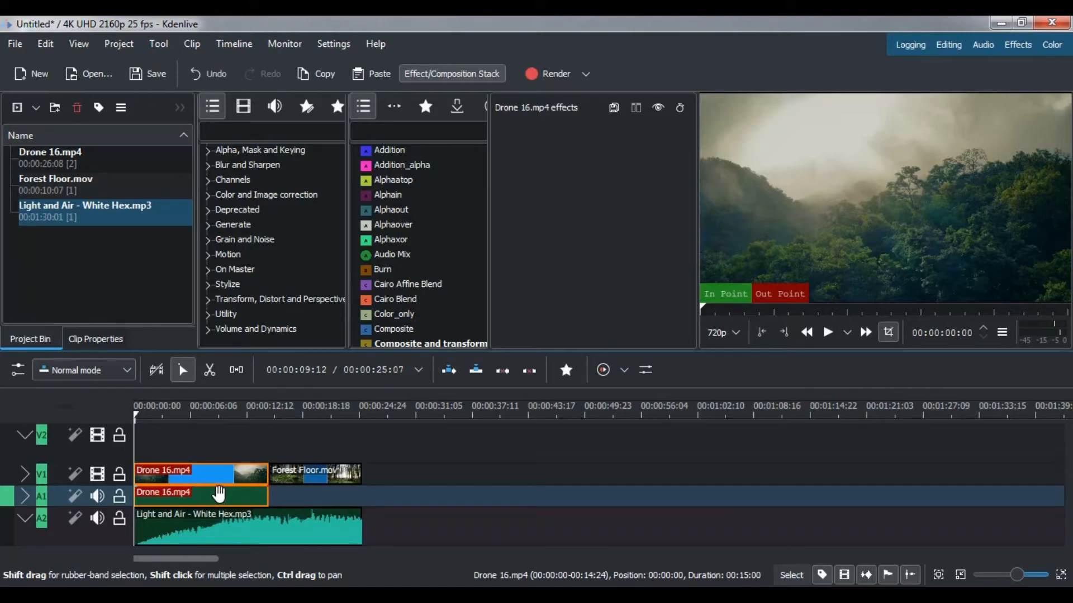
pyautogui.rightClick(219, 494)
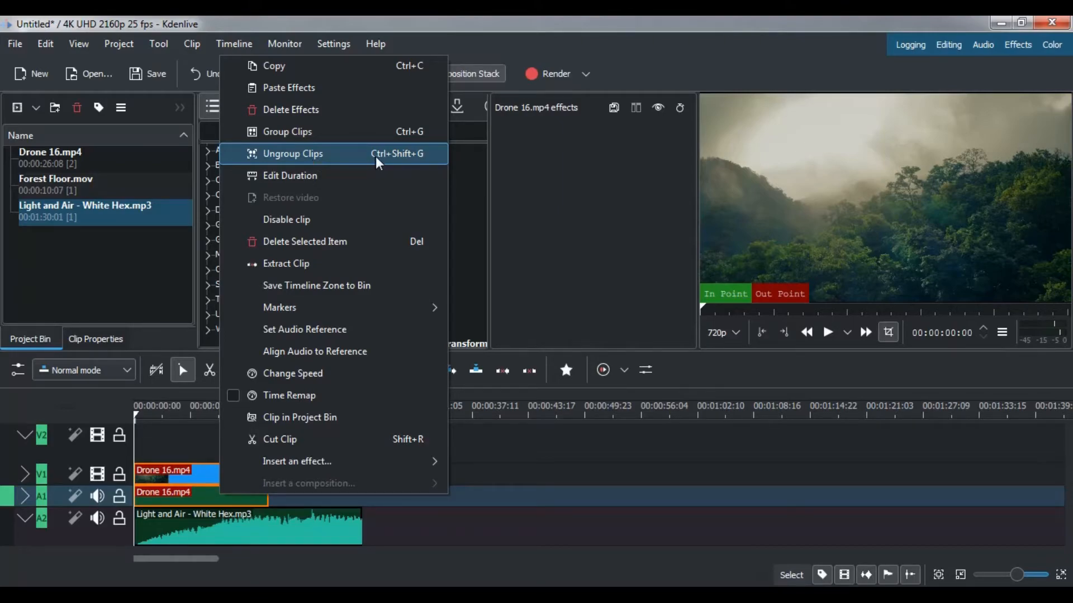
pyautogui.click(282, 153)
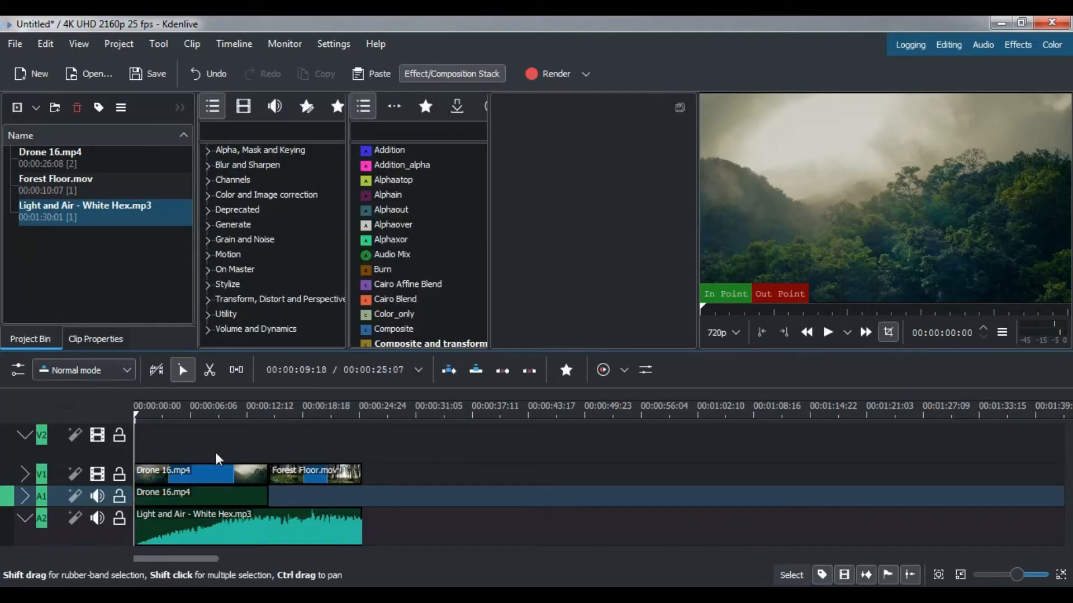
# Step: Delete the Drone 16 audio from A1 and move Light and Air - White Hex.mp3 from A2 to the start of A1
pyautogui.click(206, 468)
pyautogui.click(211, 494)
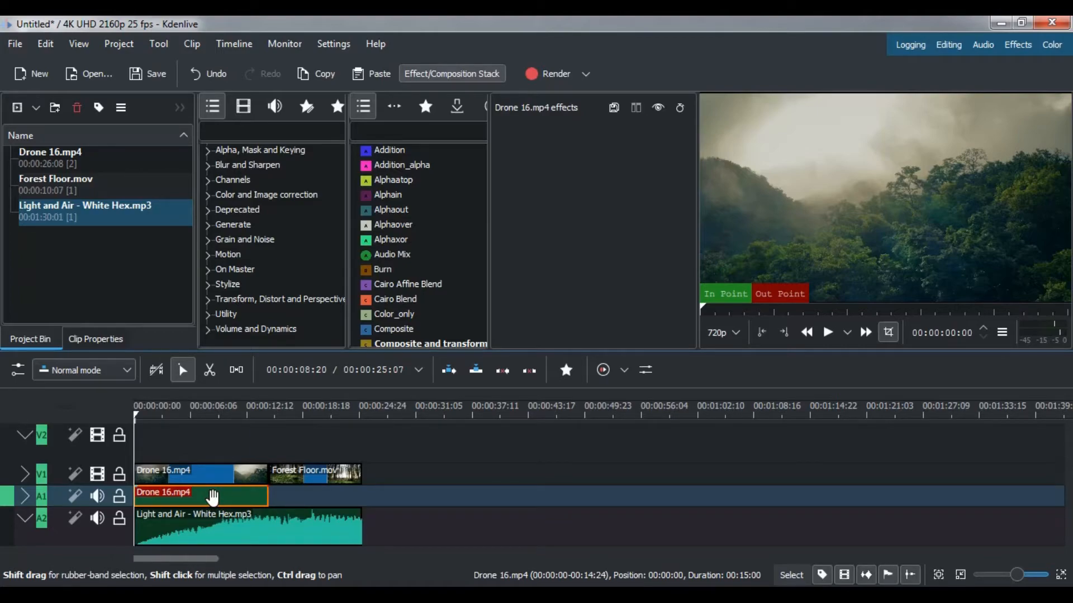
pyautogui.press('Delete')
pyautogui.click(161, 524)
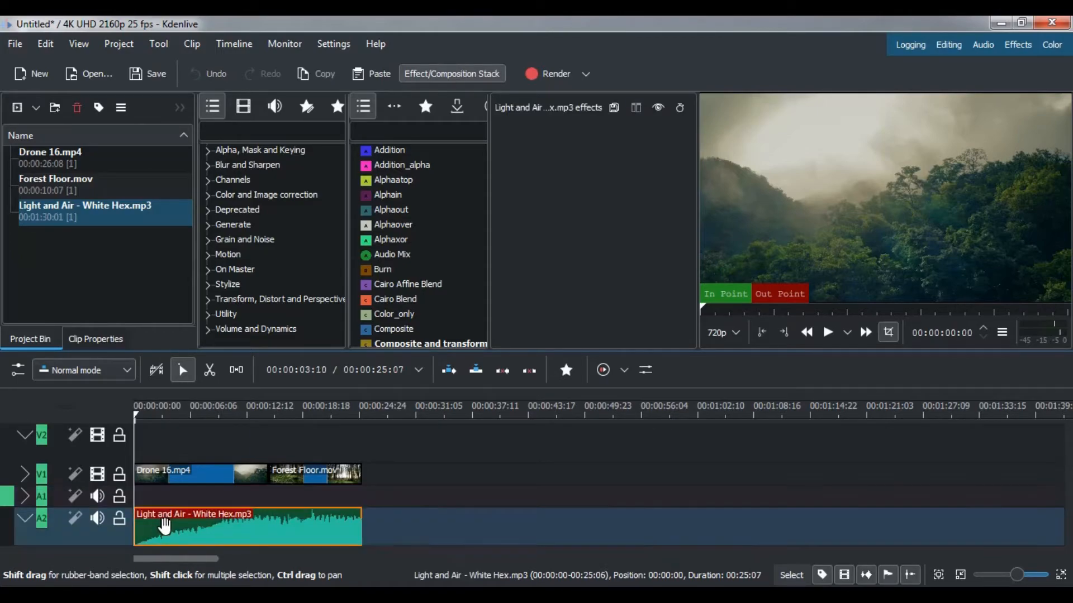
pyautogui.moveTo(164, 523); pyautogui.dragTo(164, 502)
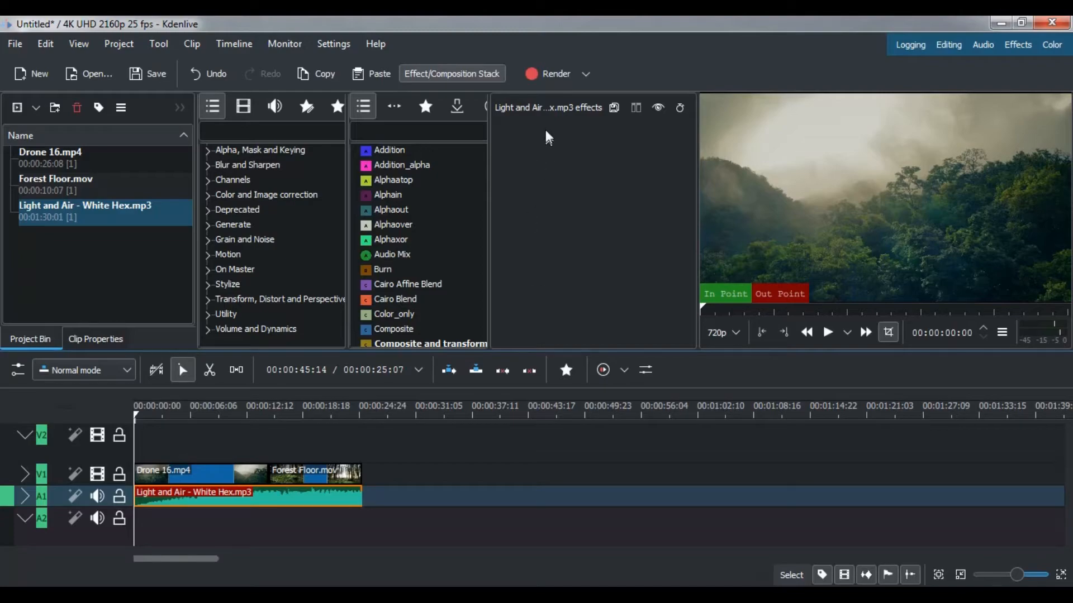
# Step: Set up rendering as MP4-H264/AAC with video quality 15, audio 256 and rescaling to 1920 x 1080
pyautogui.click(556, 81)
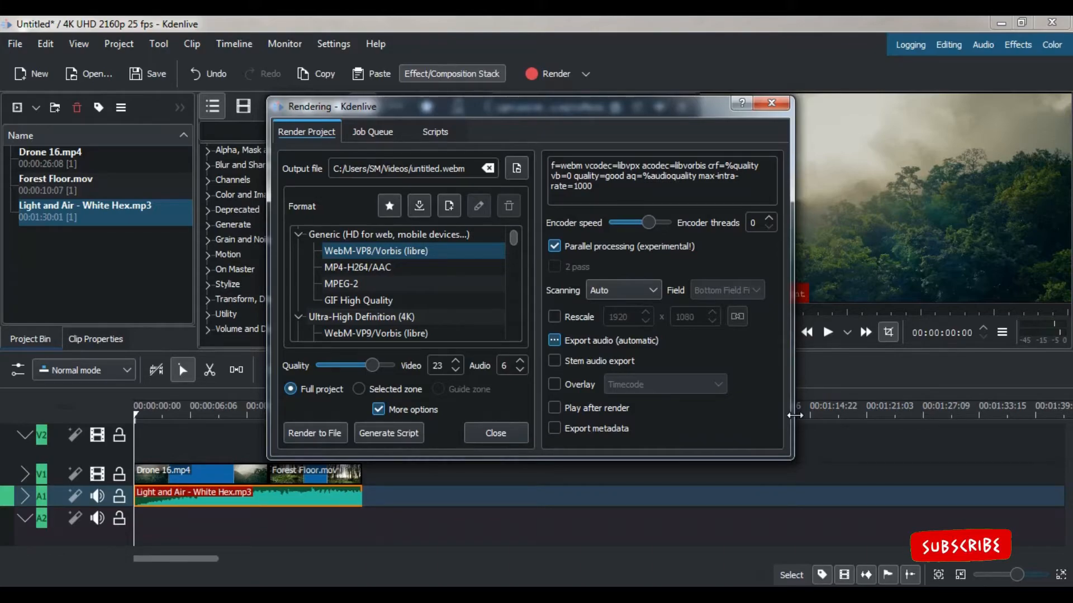
pyautogui.click(353, 269)
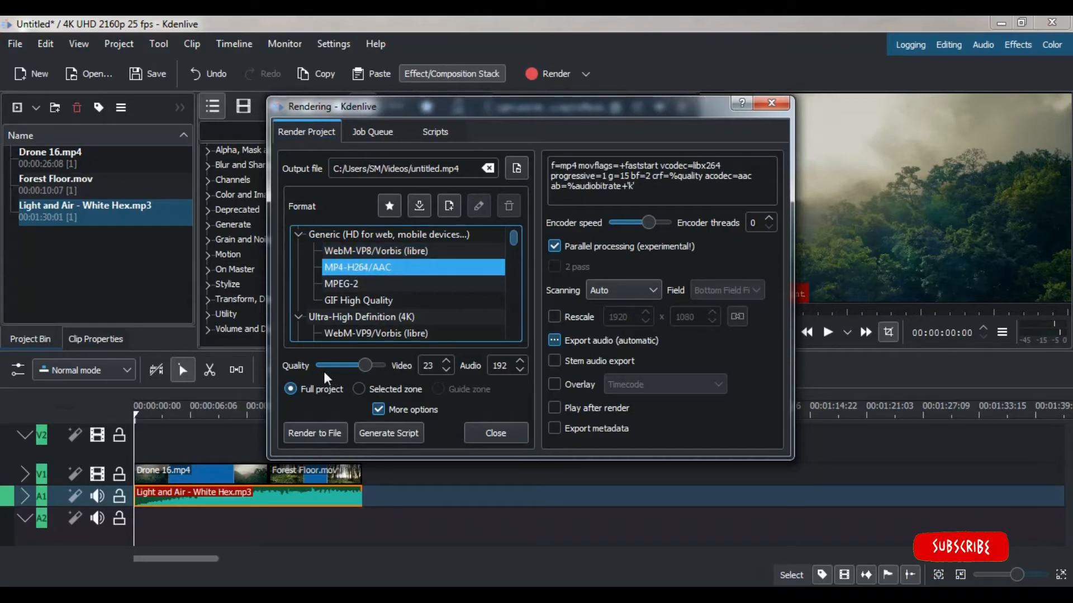
pyautogui.click(373, 373)
pyautogui.moveTo(371, 369); pyautogui.dragTo(397, 369)
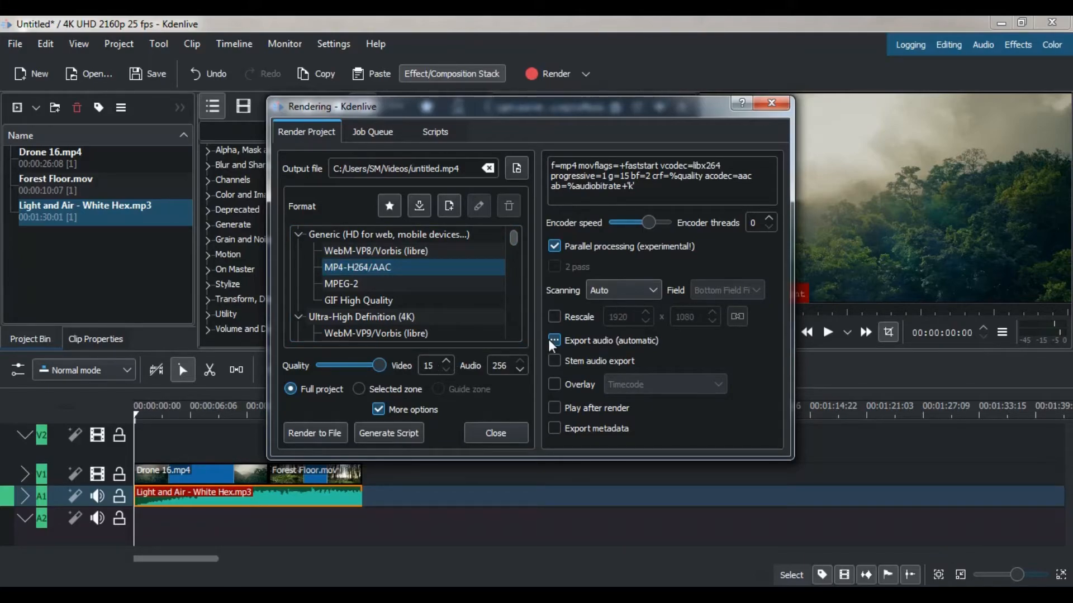
pyautogui.click(555, 318)
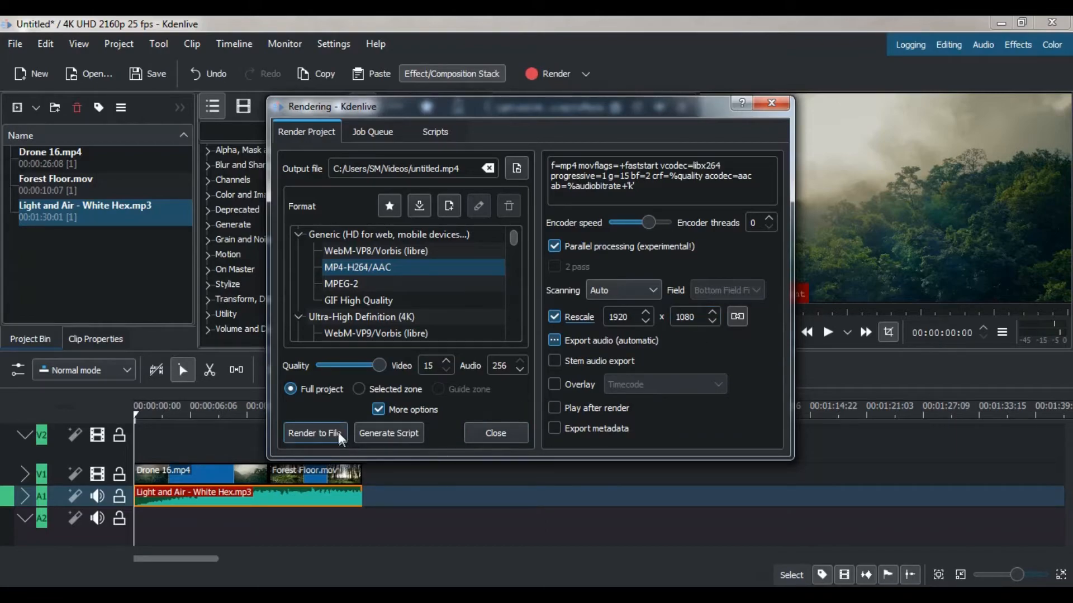
# Step: Rename the render output file in the Videos folder as "SMTECHS .mp4"
pyautogui.click(444, 171)
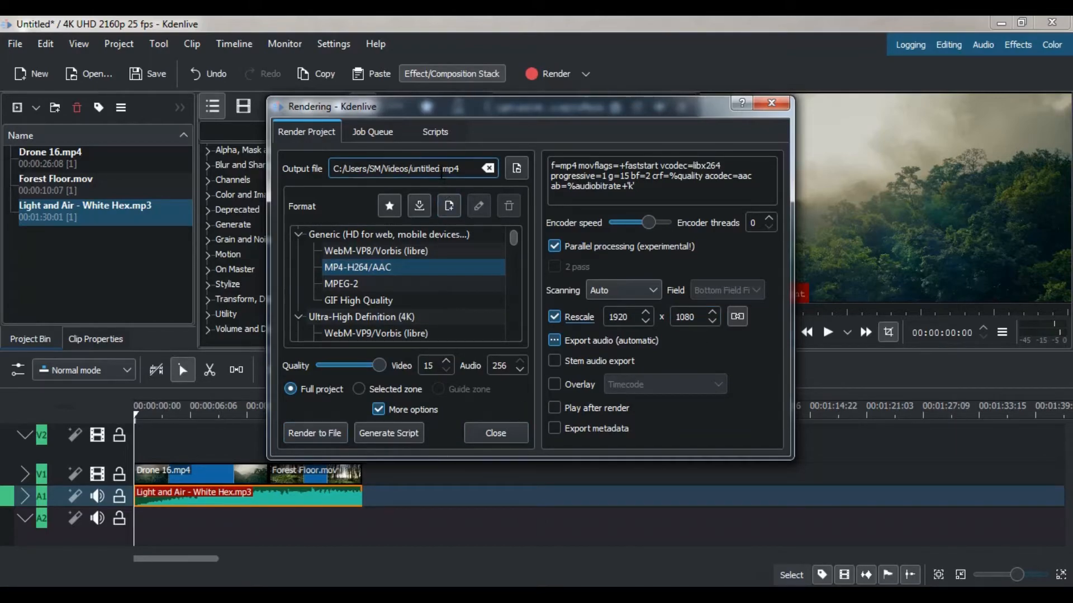
pyautogui.press('BackSpace')
pyautogui.press('BackSpace')
pyautogui.press('BackSpace')
pyautogui.press('BackSpace')
pyautogui.press('BackSpace')
pyautogui.press('BackSpace')
pyautogui.press('BackSpace')
pyautogui.press('BackSpace')
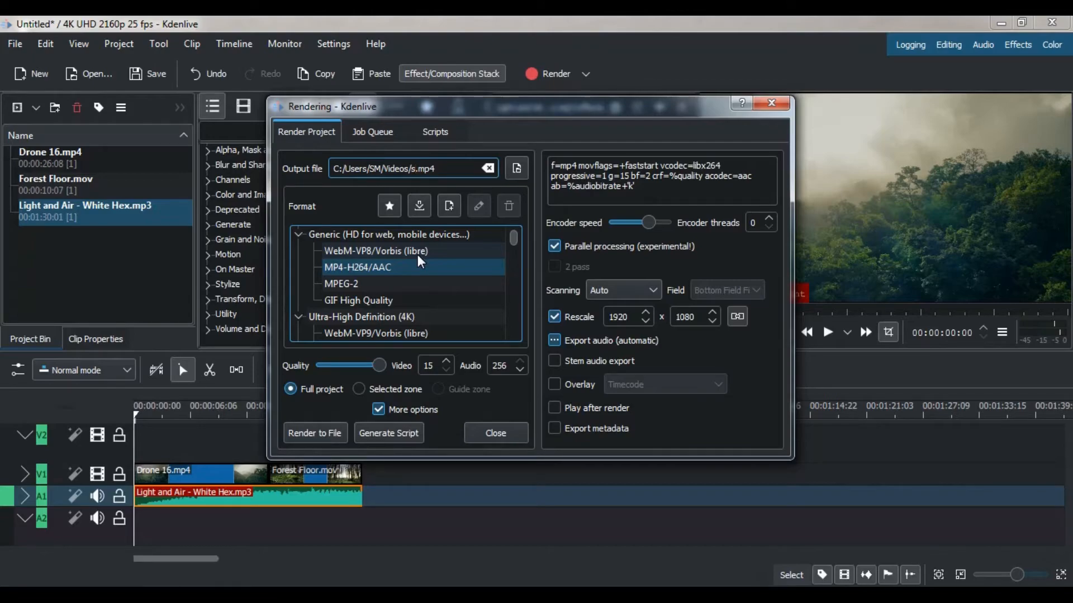
pyautogui.write('SMTECHS')
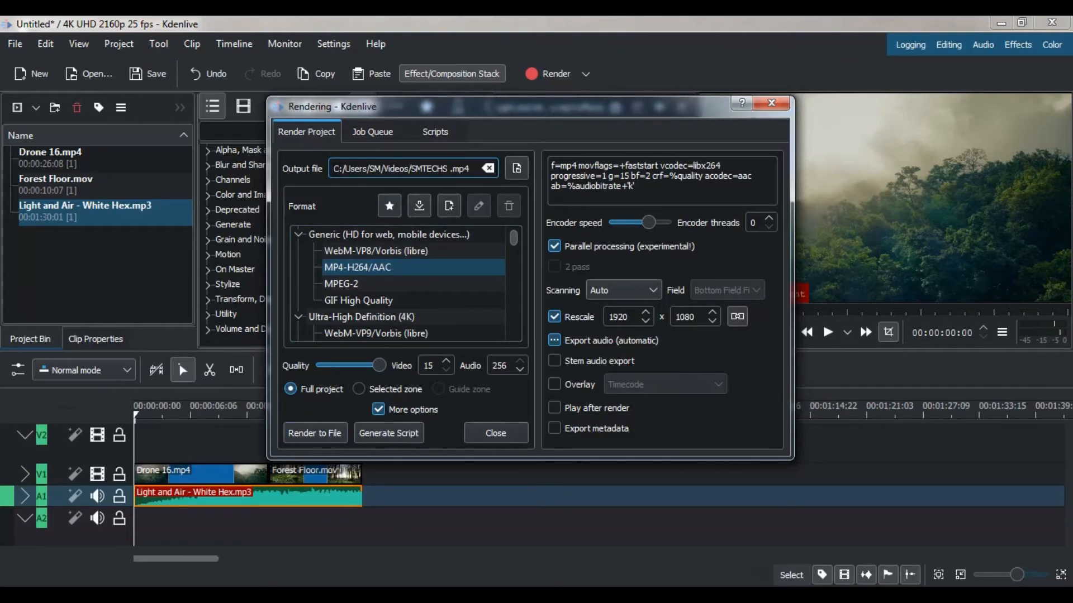
# Step: Check the output file's location without changing it and render the full project to file
pyautogui.moveTo(333, 168); pyautogui.dragTo(469, 168)
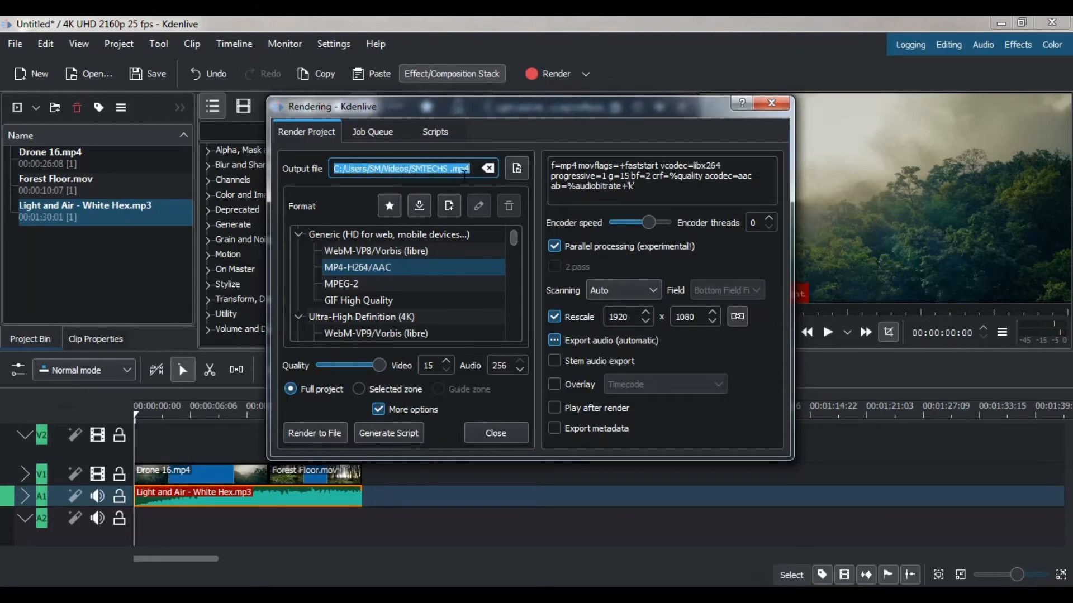
pyautogui.click(516, 169)
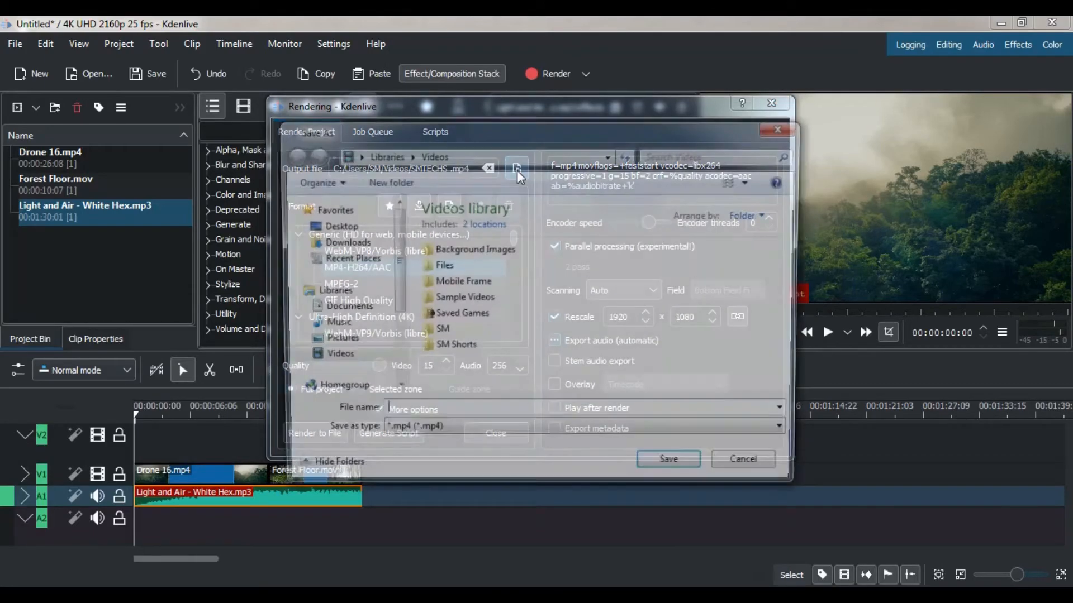
pyautogui.click(785, 127)
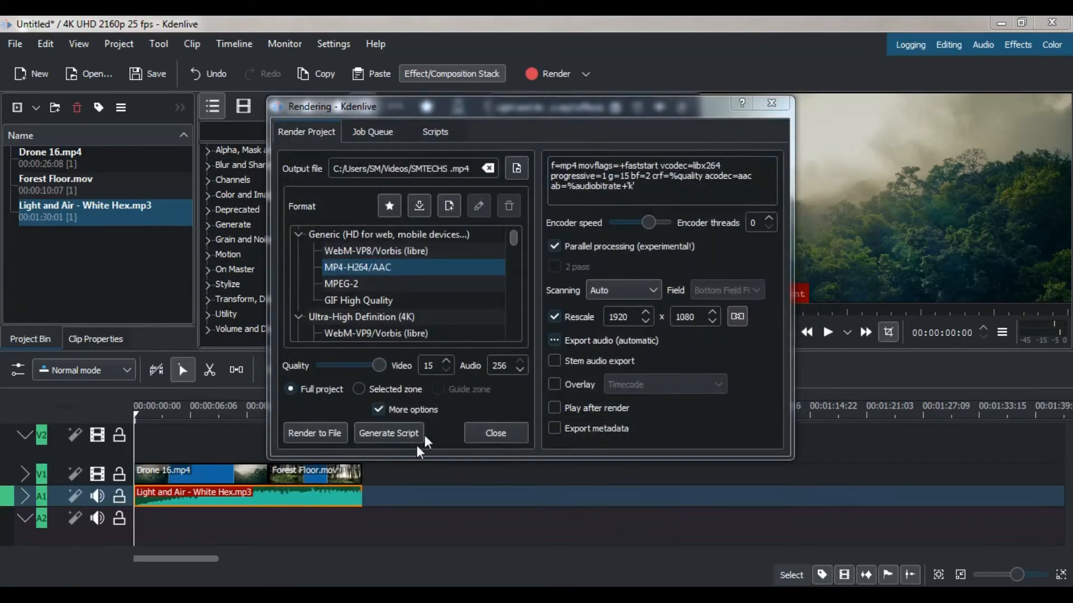
pyautogui.click(325, 437)
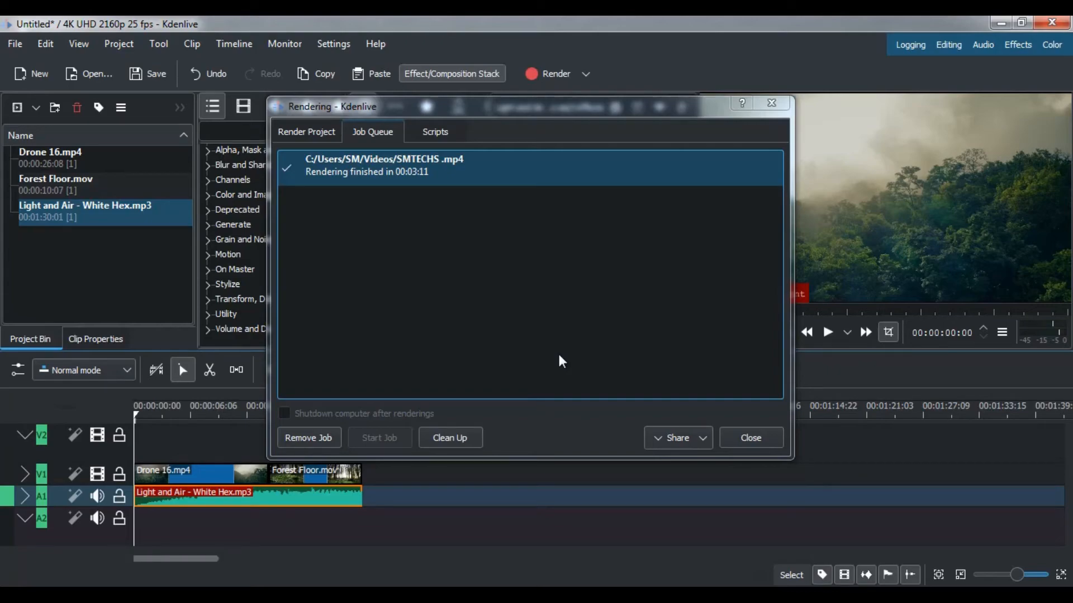
# Step: Clean up the finished render job and close Kdenlive without saving the project
pyautogui.click(460, 441)
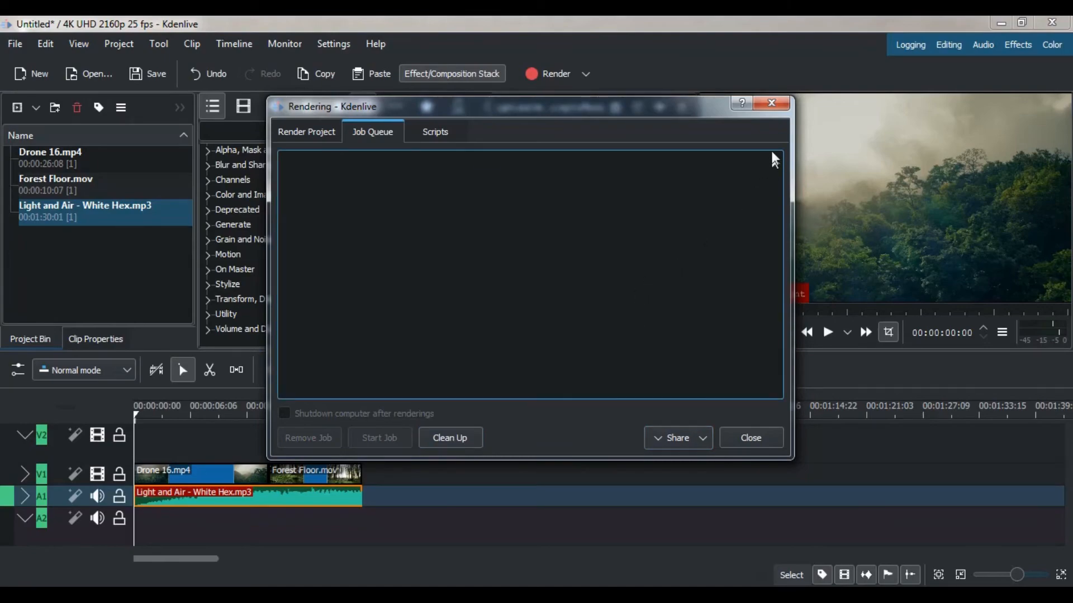
pyautogui.click(771, 103)
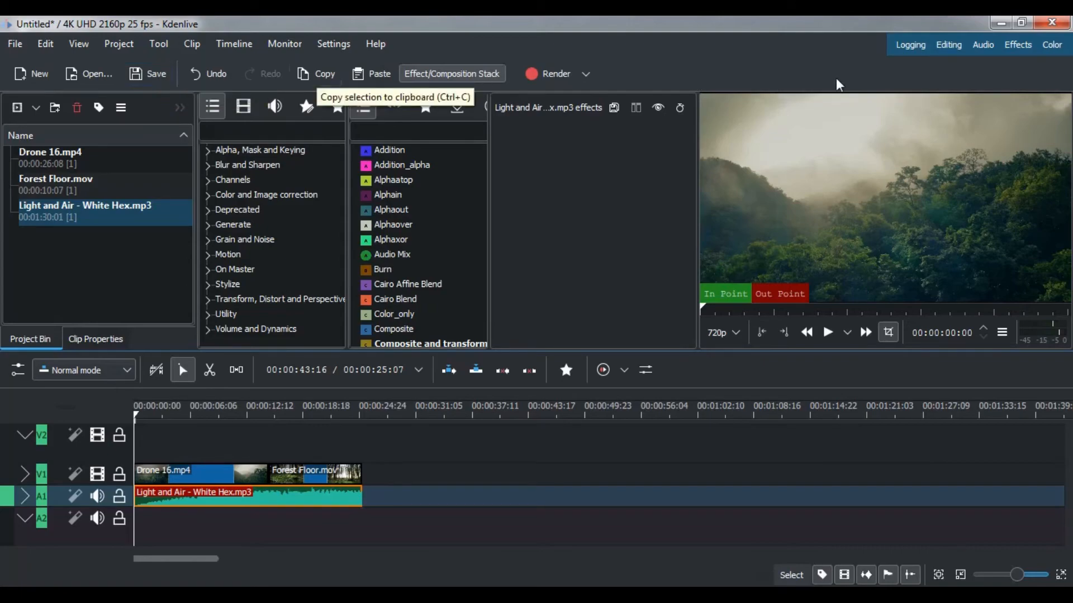
pyautogui.click(1052, 23)
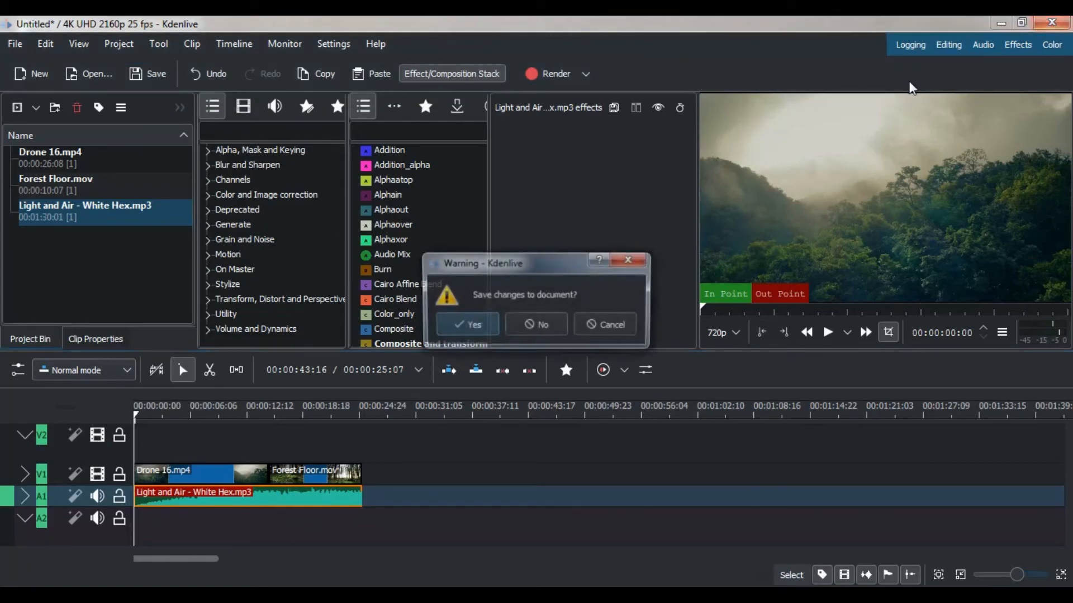
pyautogui.click(556, 327)
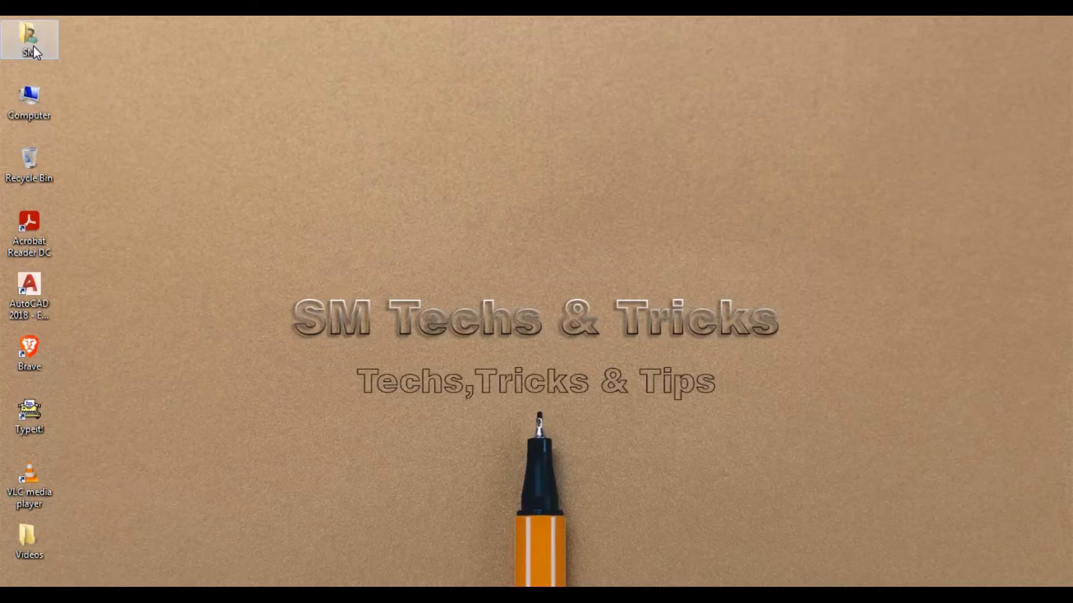
# Step: Open the My Videos folder in the SM user folder and cut the rendered SMTECHS video for moving
pyautogui.doubleClick(32, 46)
pyautogui.doubleClick(586, 331)
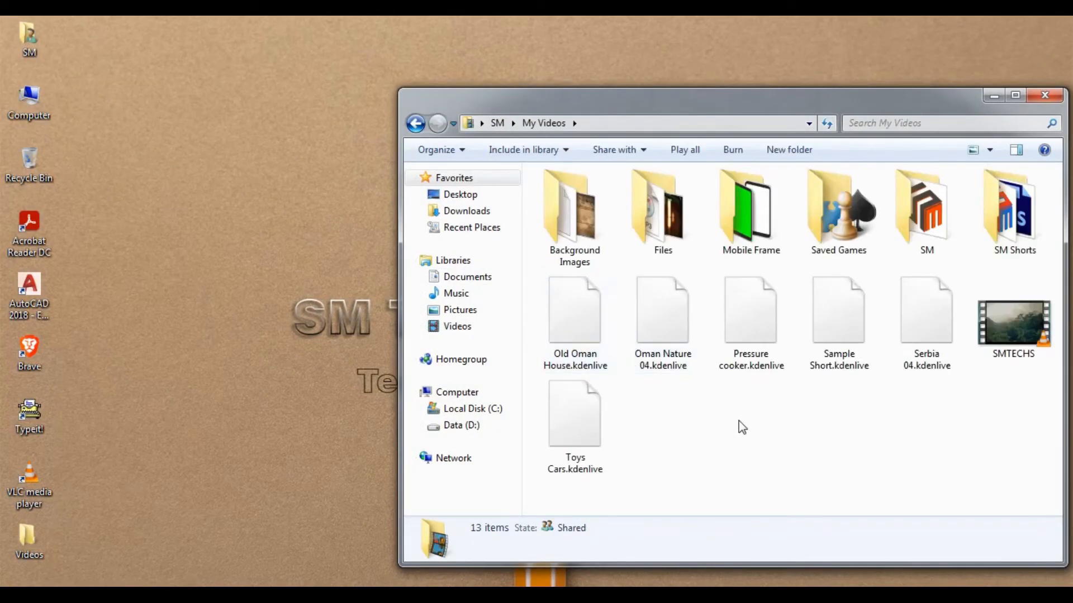
pyautogui.moveTo(922, 103); pyautogui.dragTo(854, 78)
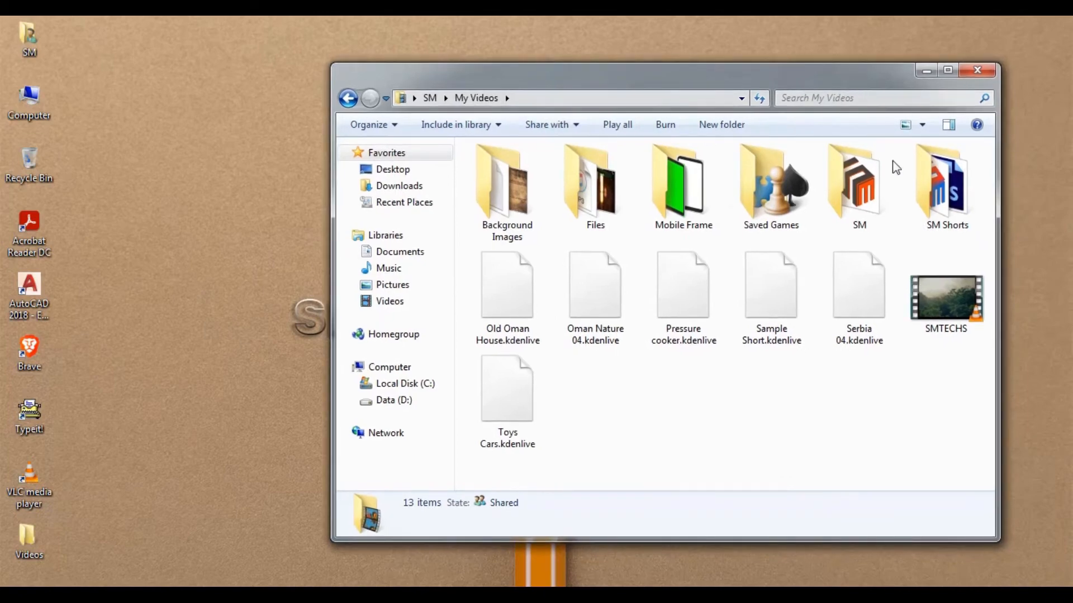
pyautogui.click(955, 287)
pyautogui.rightClick(955, 287)
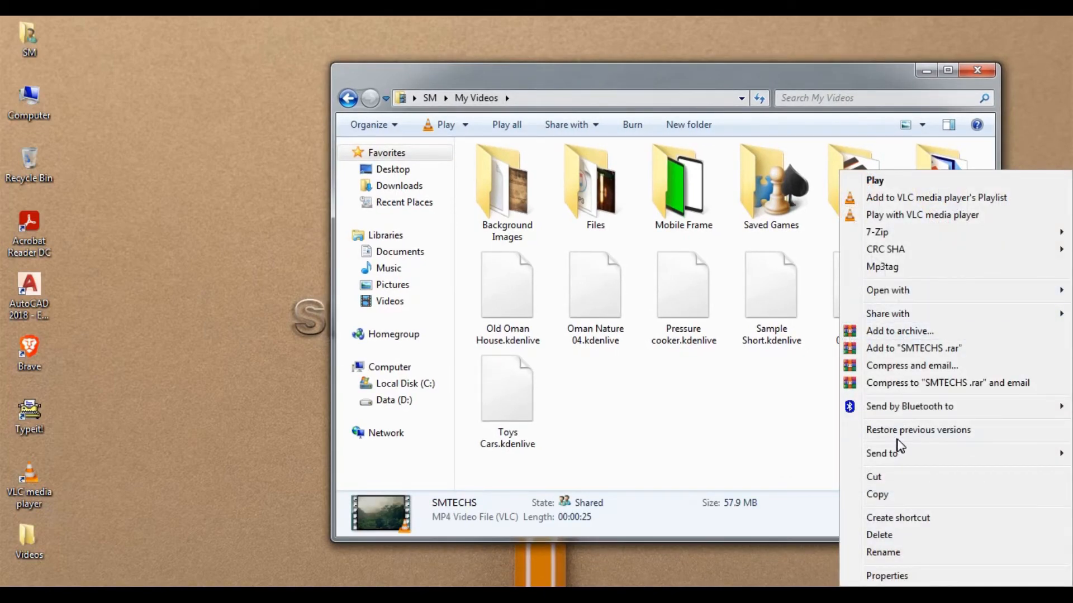
pyautogui.click(874, 476)
pyautogui.click(917, 70)
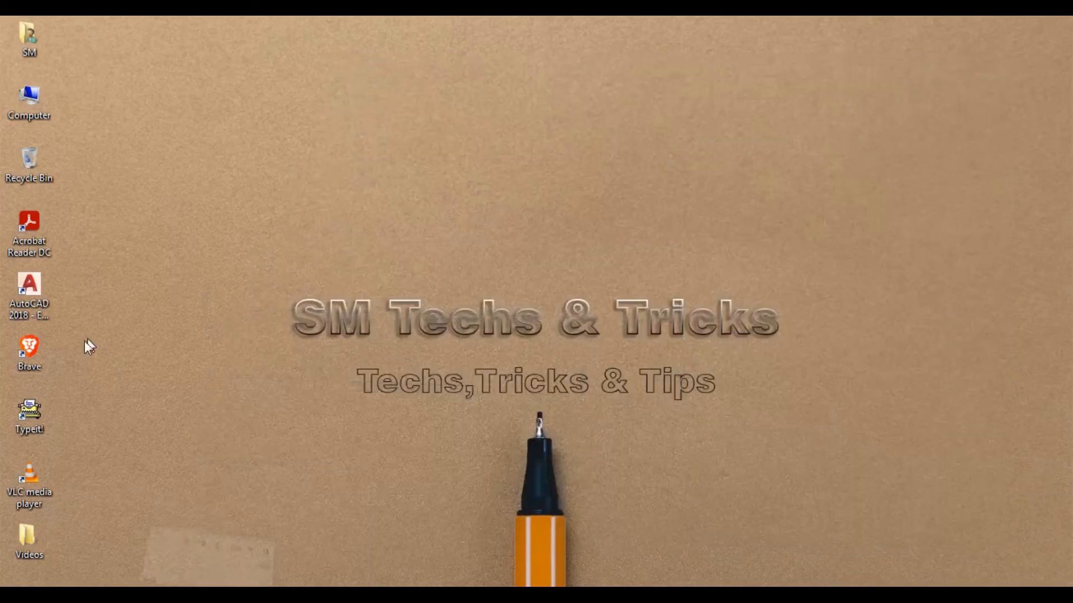
# Step: Paste the SMTECHS video into the Videos folder on the desktop
pyautogui.doubleClick(29, 538)
pyautogui.click(572, 285)
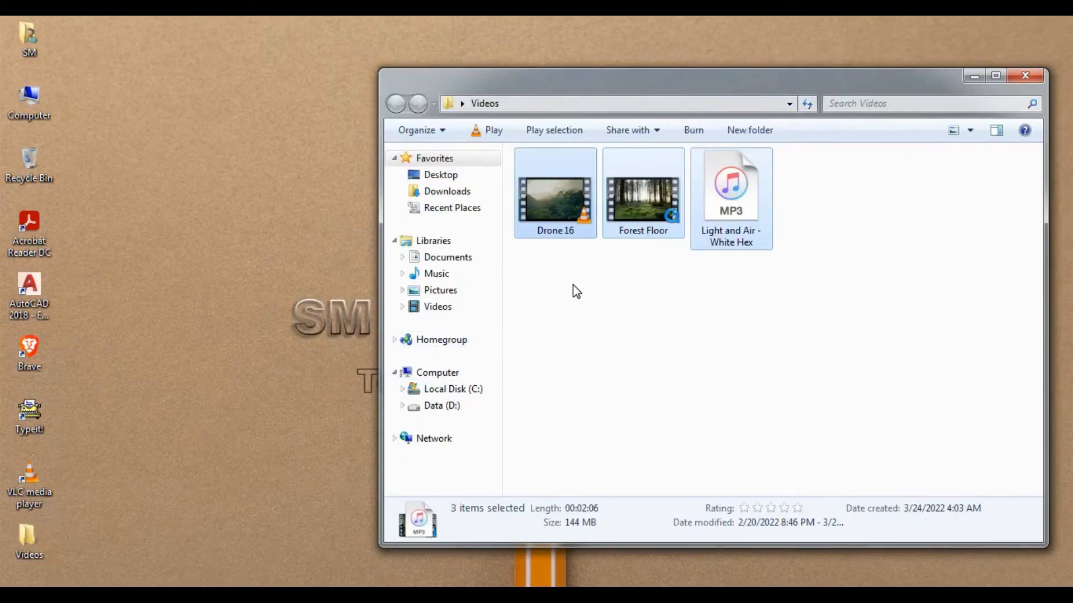
pyautogui.rightClick(573, 284)
pyautogui.click(615, 398)
# Step: Play the SMTECHS video in VLC media player with the volume raised to 110% and close the player
pyautogui.rightClick(820, 228)
pyautogui.click(853, 218)
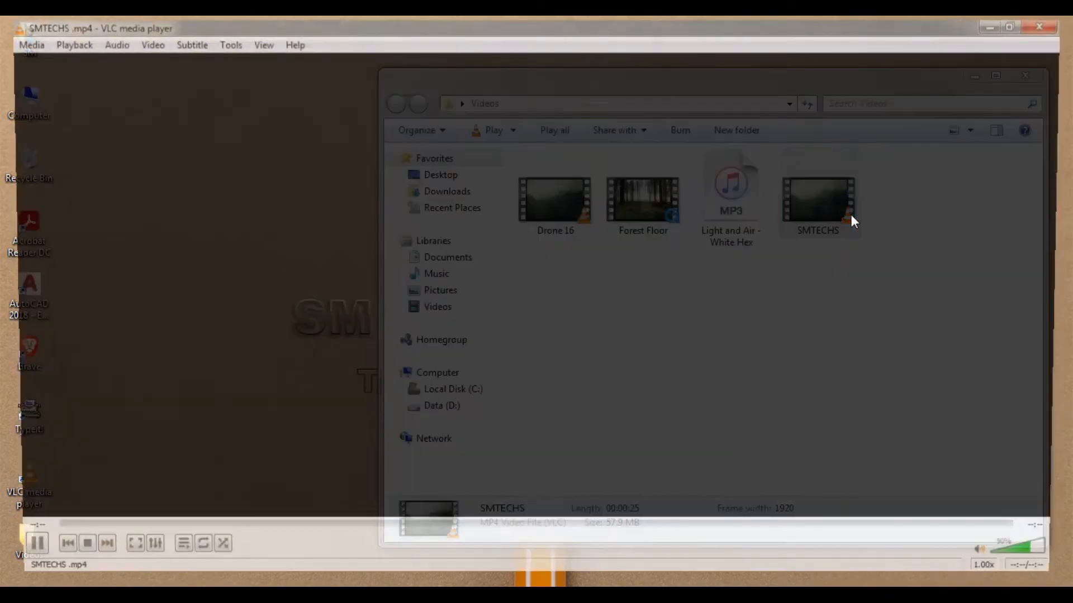
pyautogui.scroll(4, 670, 318)
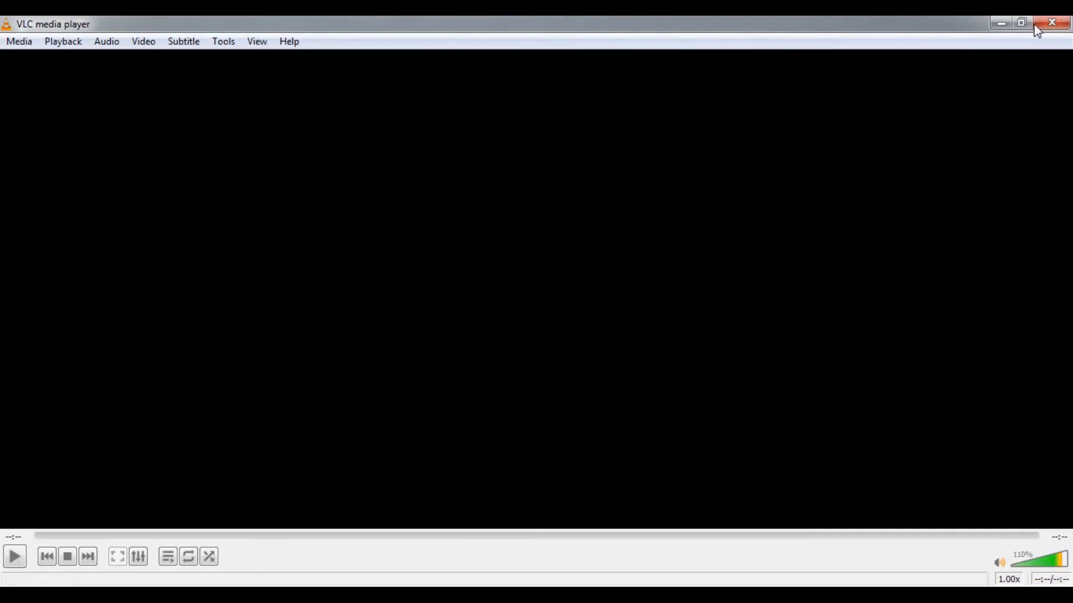
pyautogui.click(1035, 25)
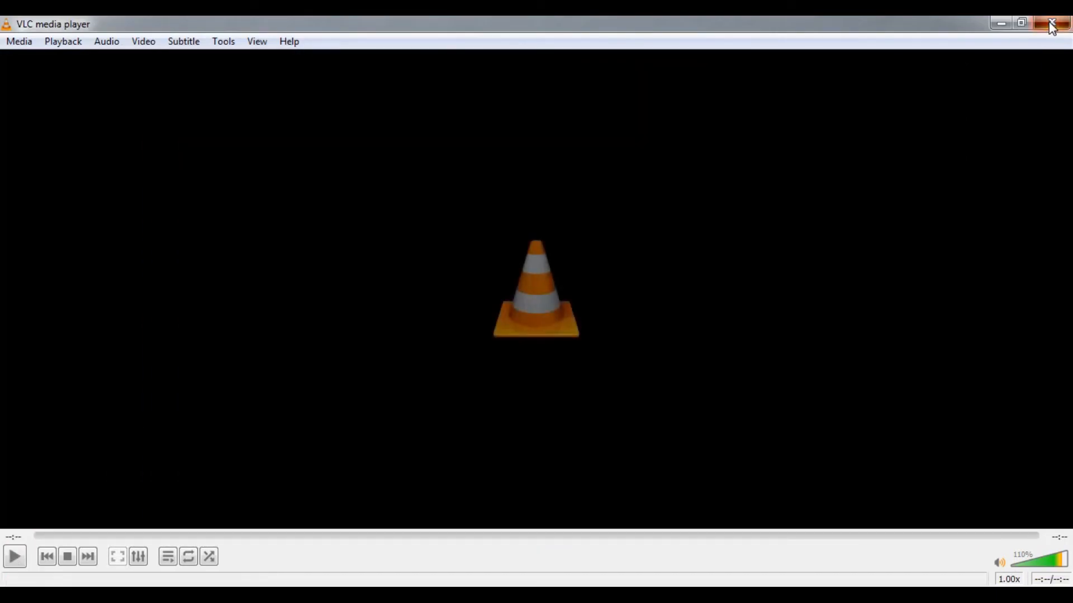